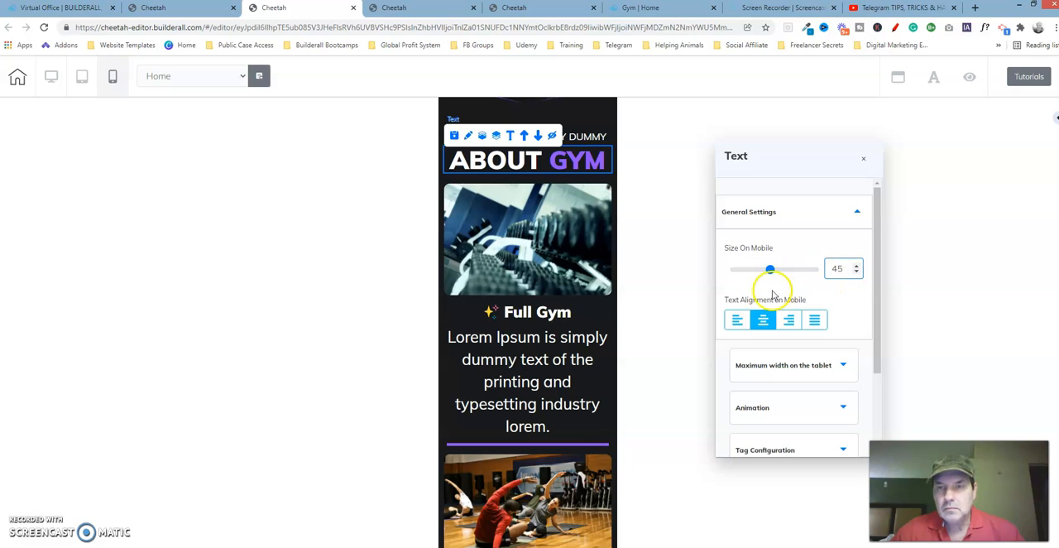
Step: Compare the lateral spacing of the ABOUT GYM heading on the edited mobile page with the same heading on the reference page
left_click(864, 209)
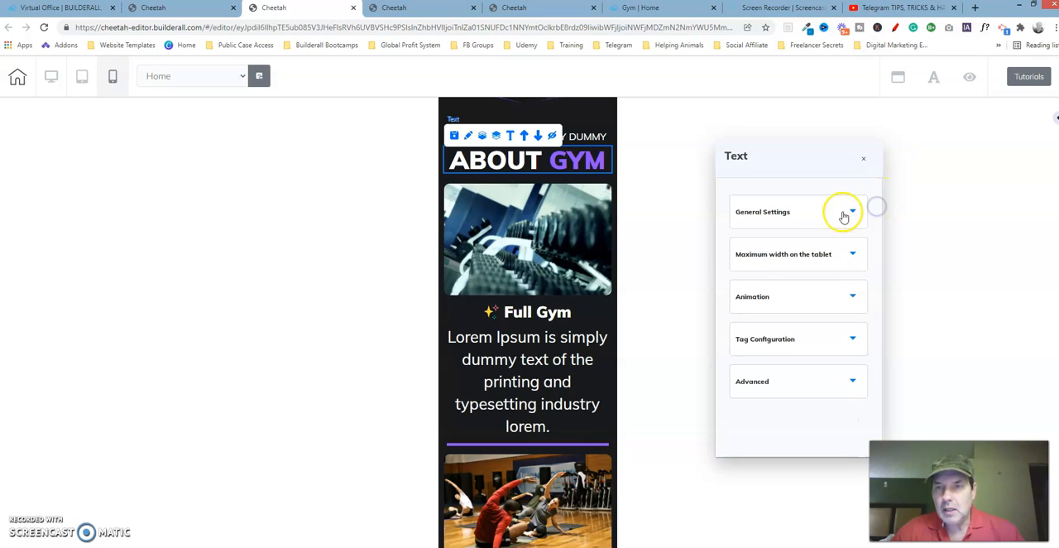
left_click(824, 383)
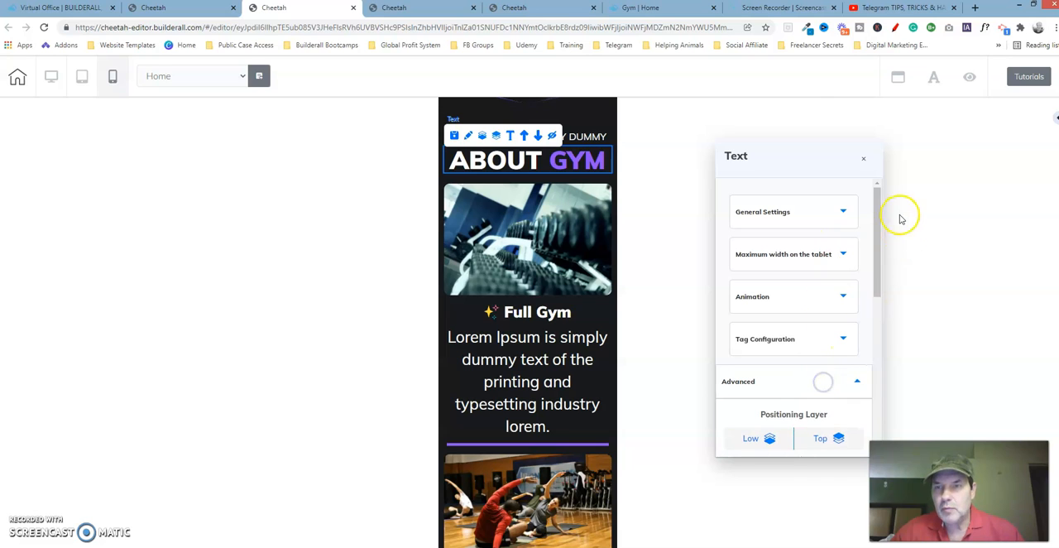
left_click_drag(874, 224, 882, 338)
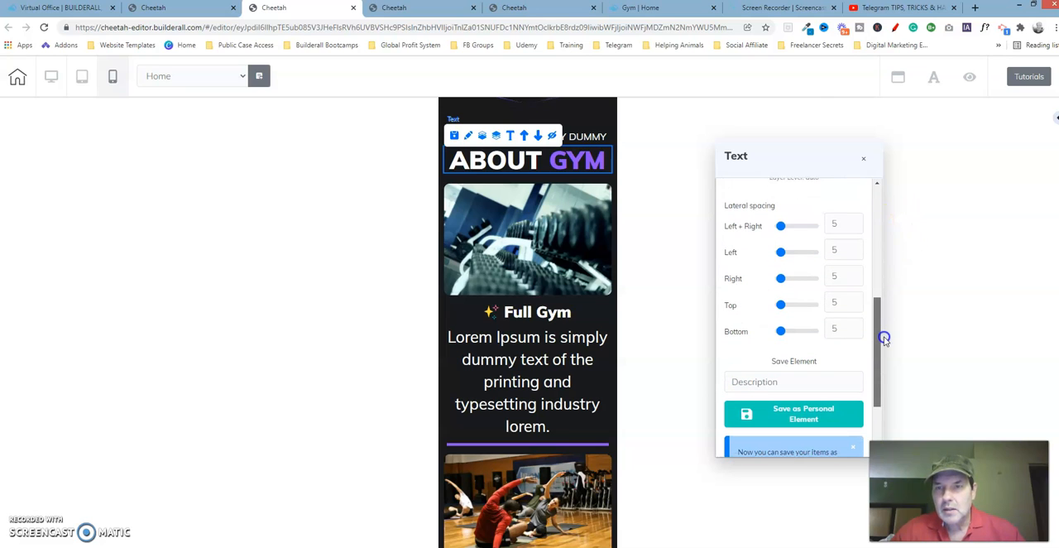
left_click(557, 11)
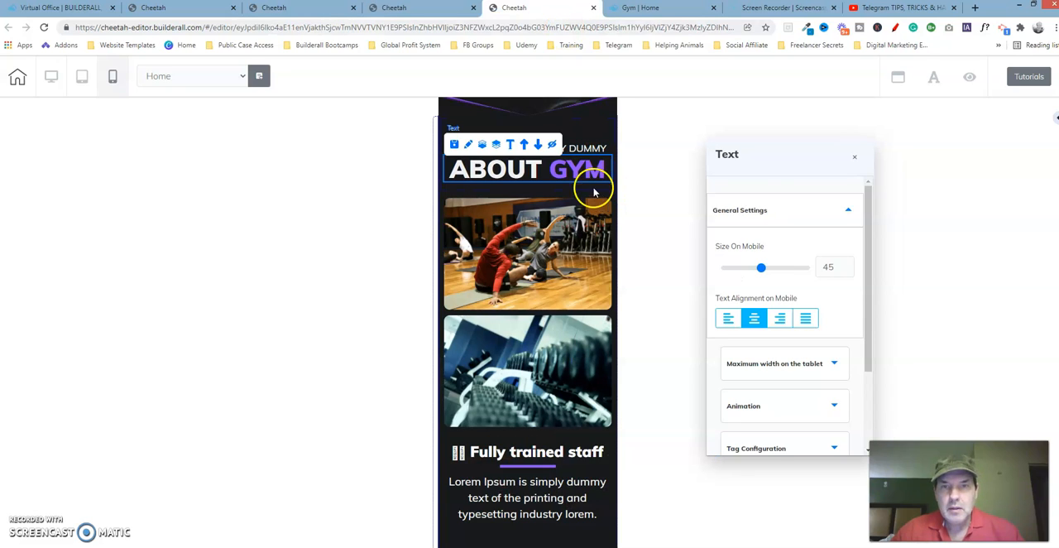
left_click_drag(866, 206, 877, 328)
left_click(832, 372)
left_click_drag(868, 243, 878, 322)
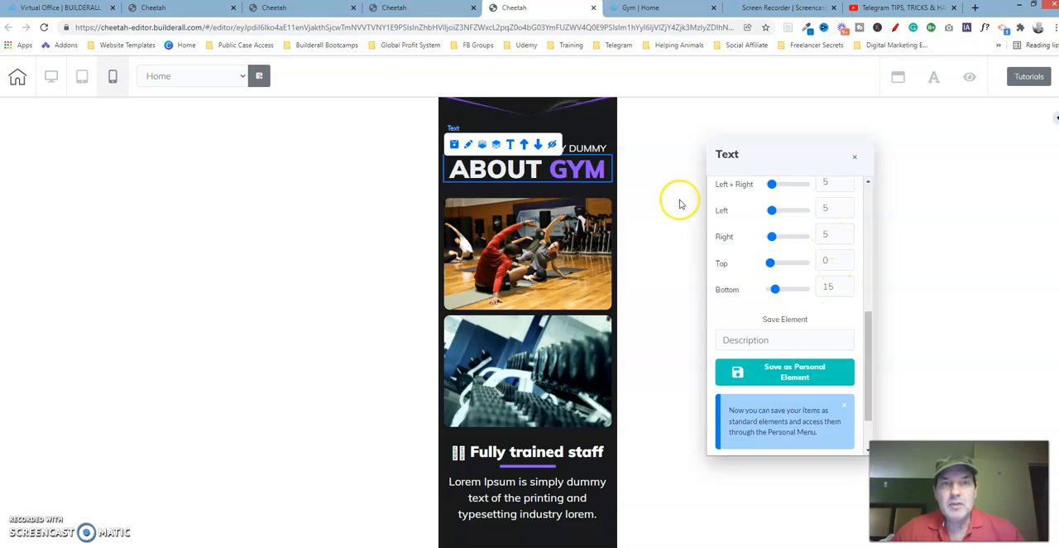
Step: On the edited page, set the ABOUT GYM heading's top spacing to 0 and bottom spacing to 15, and close its settings
left_click(330, 11)
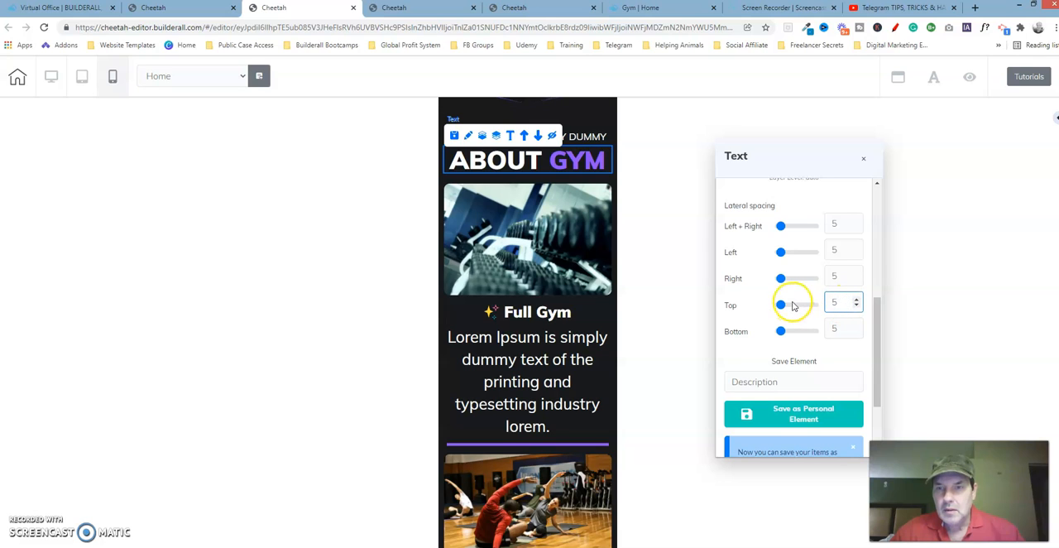
left_click_drag(781, 305, 785, 331)
left_click(857, 330)
left_click(857, 332)
left_click(857, 332)
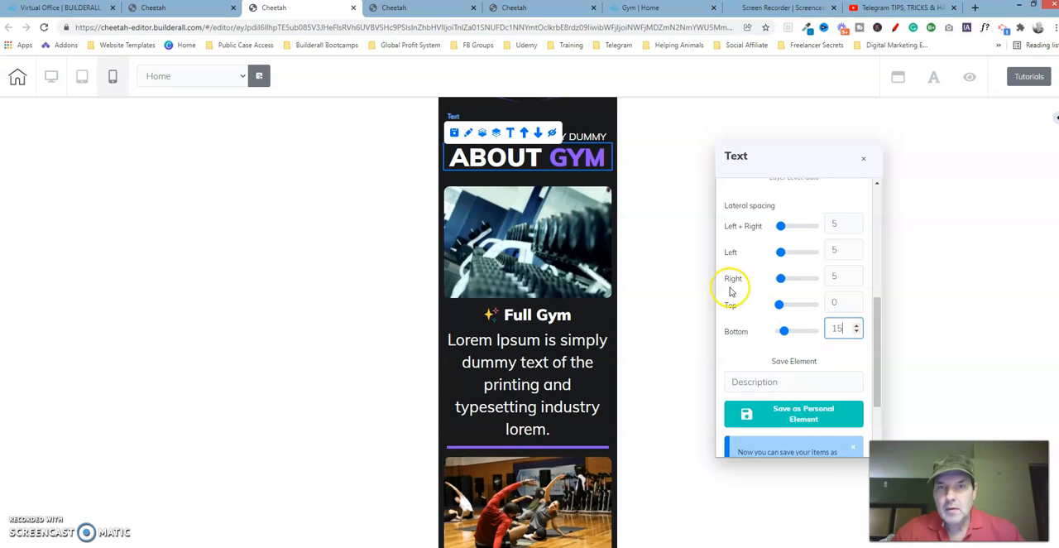
left_click(864, 159)
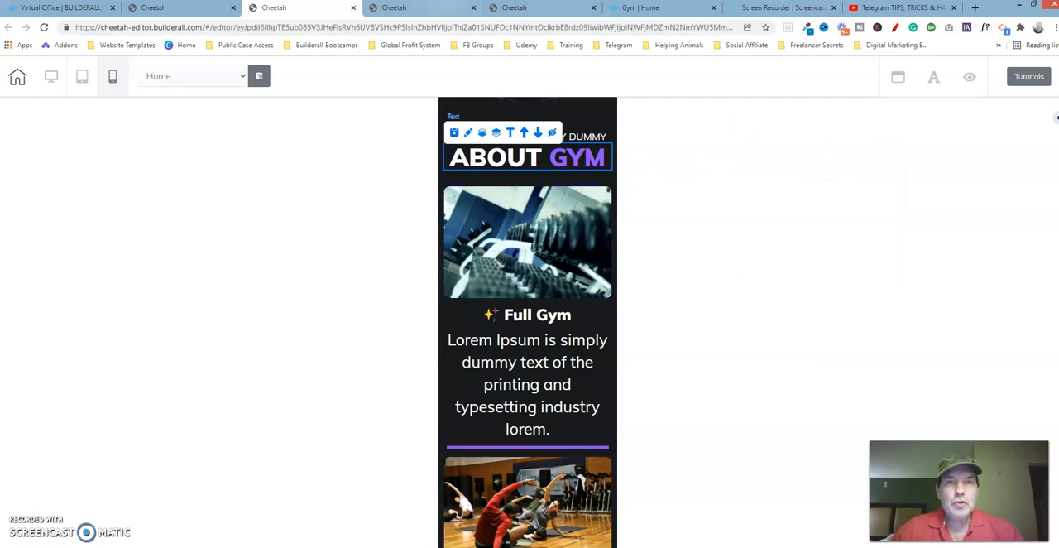
Step: Check the reference page's image order and move the edited page's exercise-class image up to directly below the ABOUT GYM heading
left_click(542, 8)
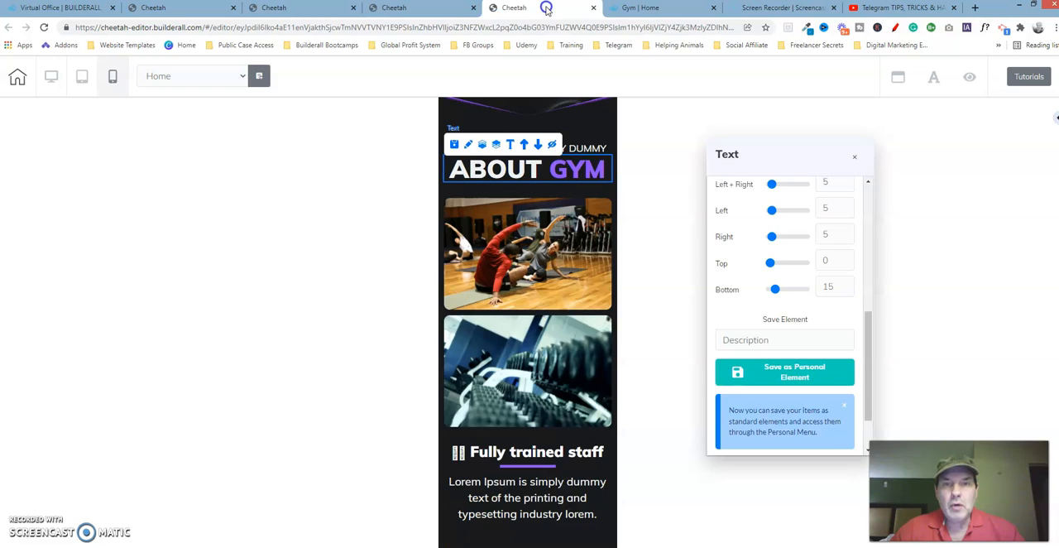
left_click(578, 262)
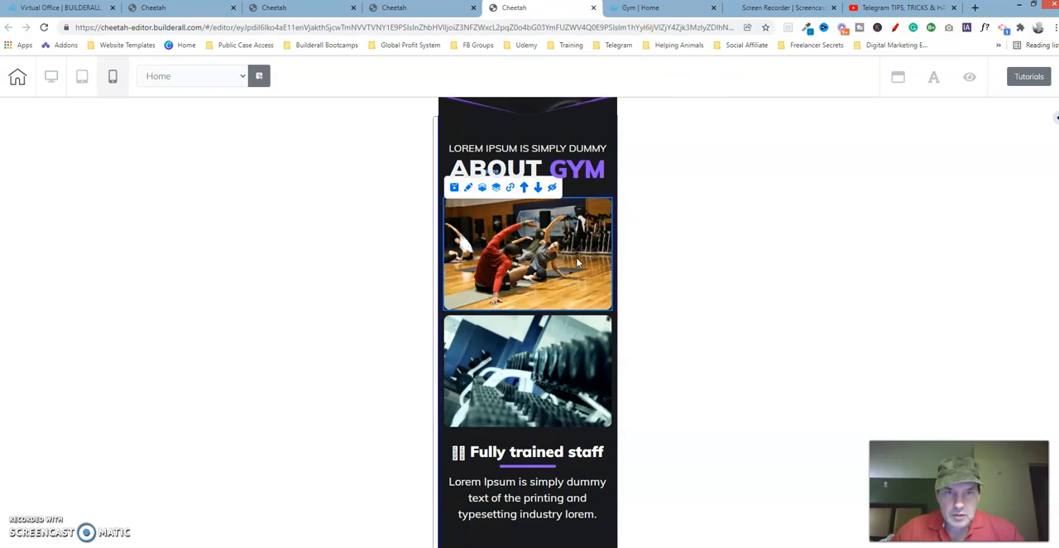
left_click(557, 378)
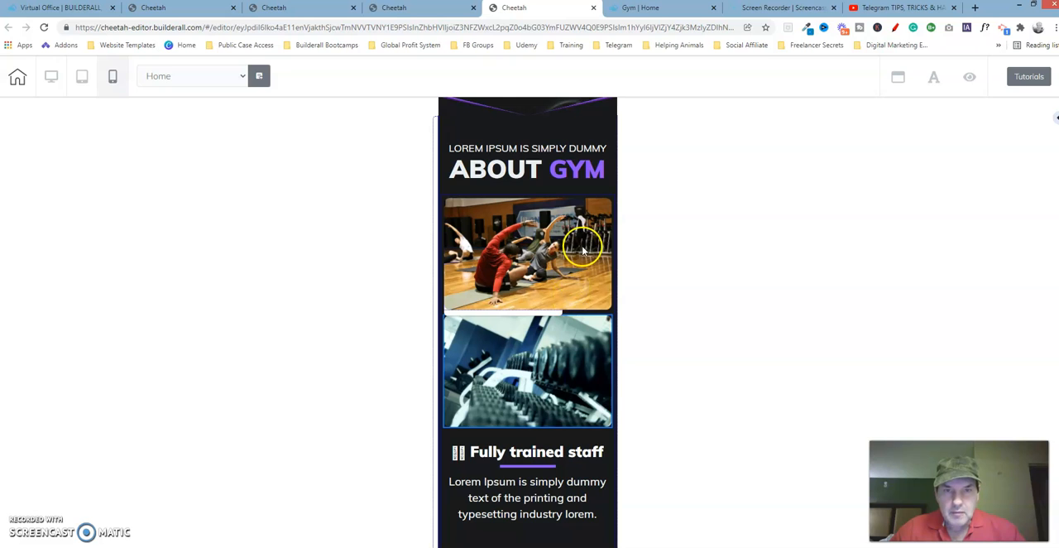
left_click(314, 11)
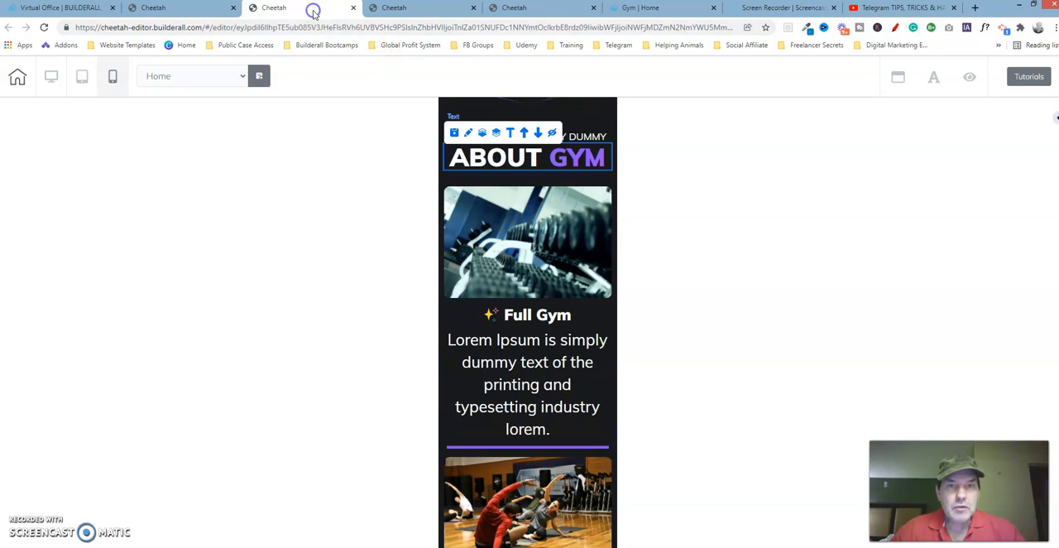
left_click(574, 470)
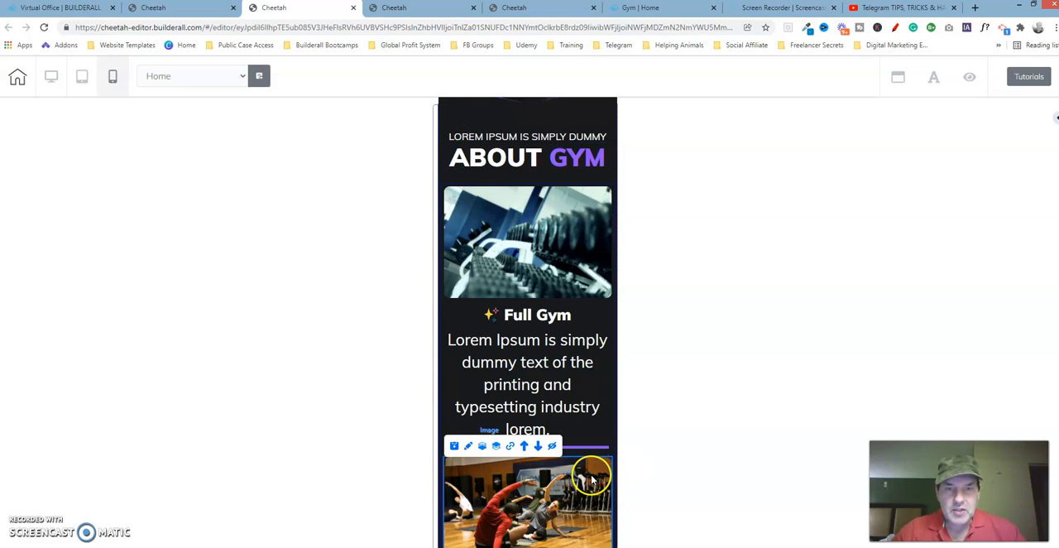
left_click(523, 445)
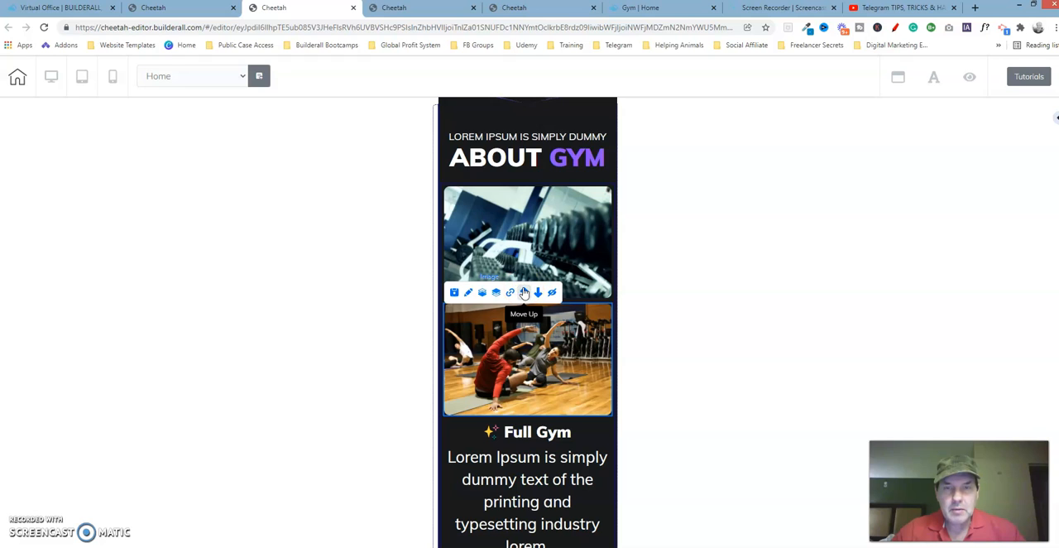
left_click(524, 292)
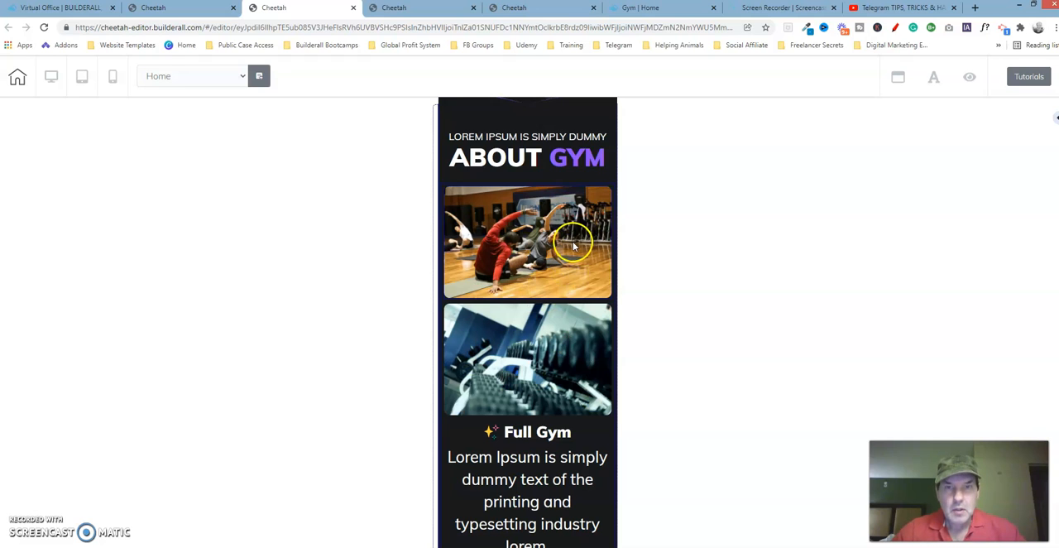
Step: Examine the size settings of the exercise-class image on the reference page
left_click(526, 7)
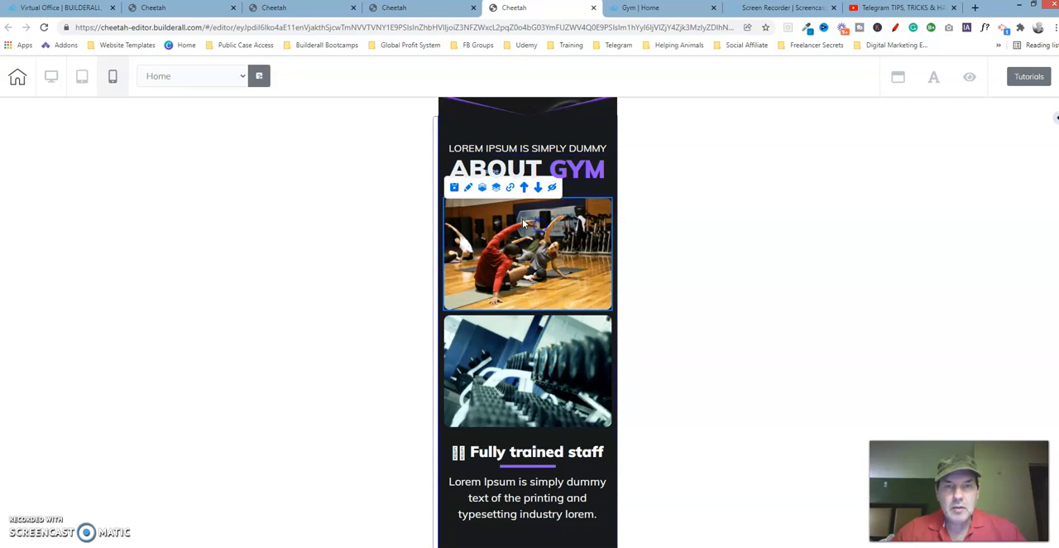
left_click(468, 188)
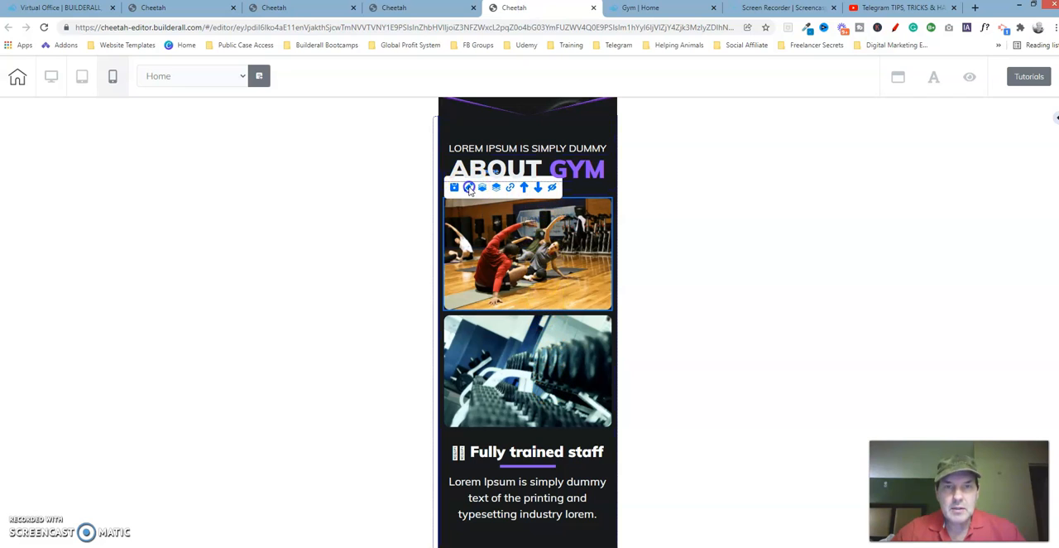
left_click(473, 219)
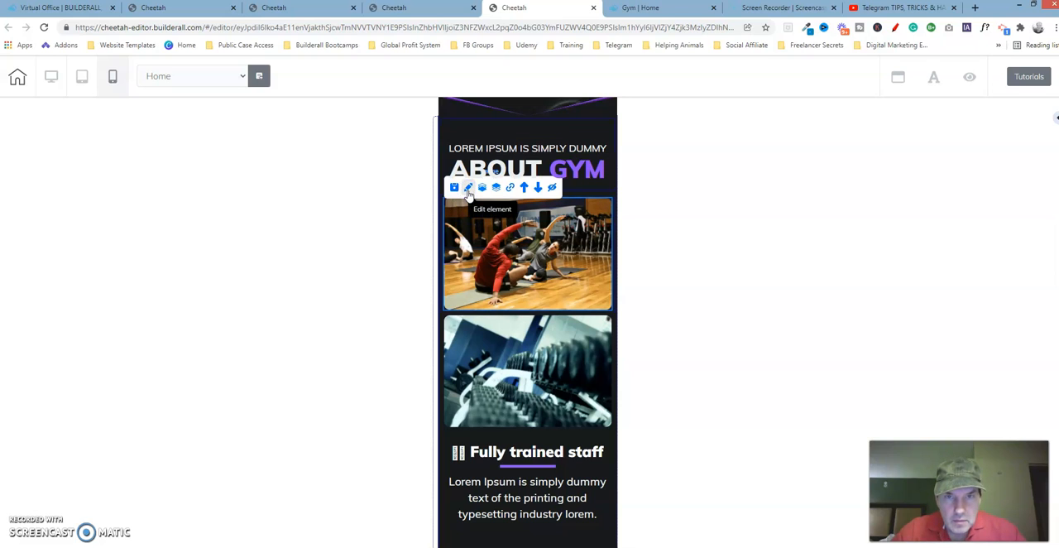
left_click(468, 189)
left_click_drag(586, 224, 800, 164)
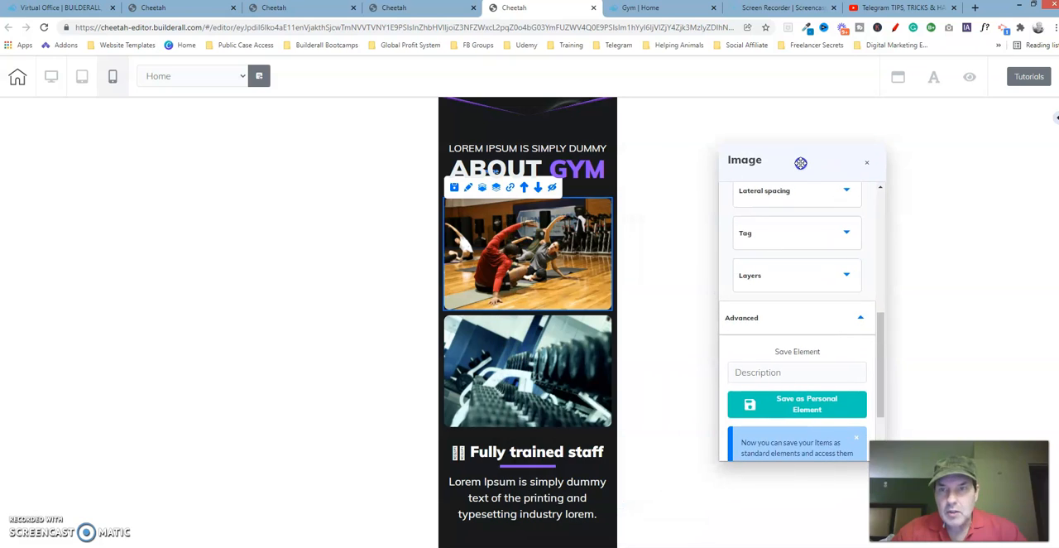
left_click_drag(877, 338, 887, 179)
left_click(840, 216)
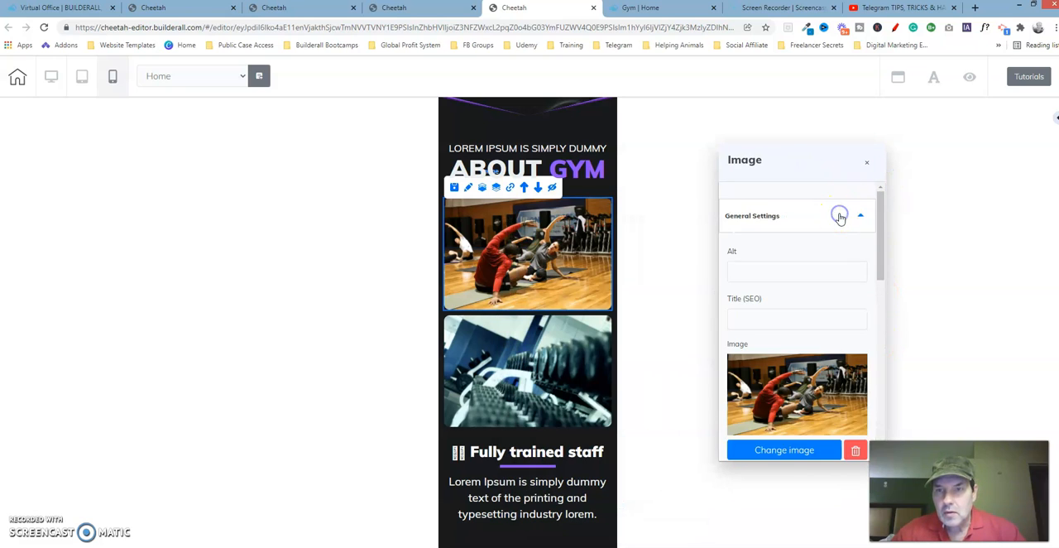
mouse_move(883, 230)
left_mouse_down()
mouse_move(883, 312)
mouse_move(873, 214)
left_mouse_up()
scroll(850, 283, "down", 3)
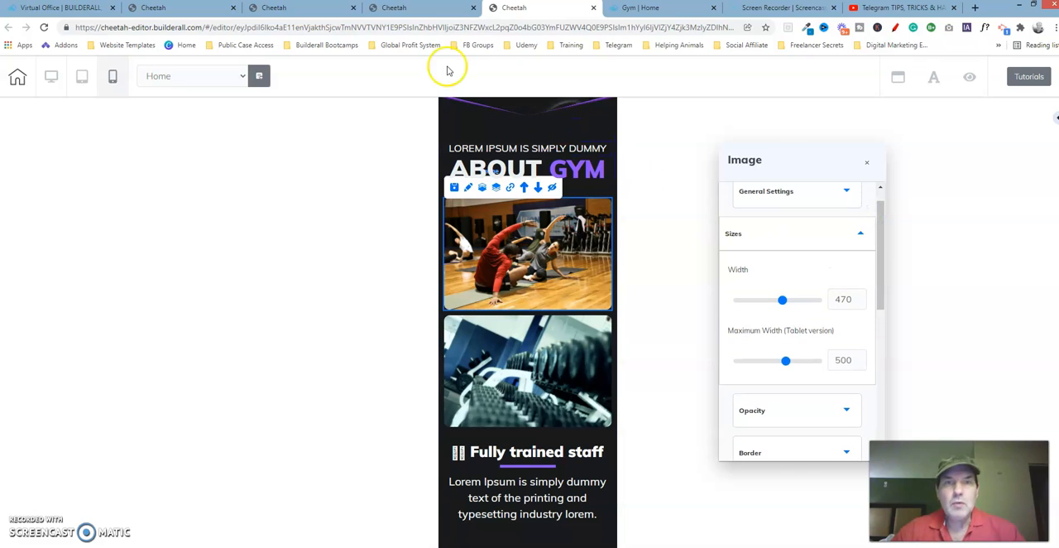
Step: Compare the edited page's exercise-class image width and maximum tablet width with those on the reference page
left_click(306, 9)
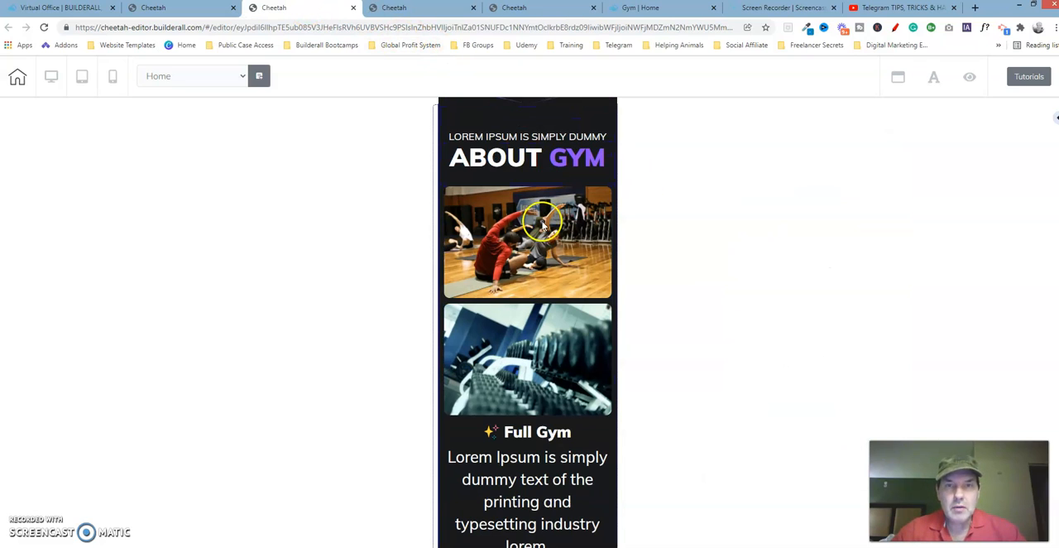
mouse_move(467, 173)
left_click(469, 176)
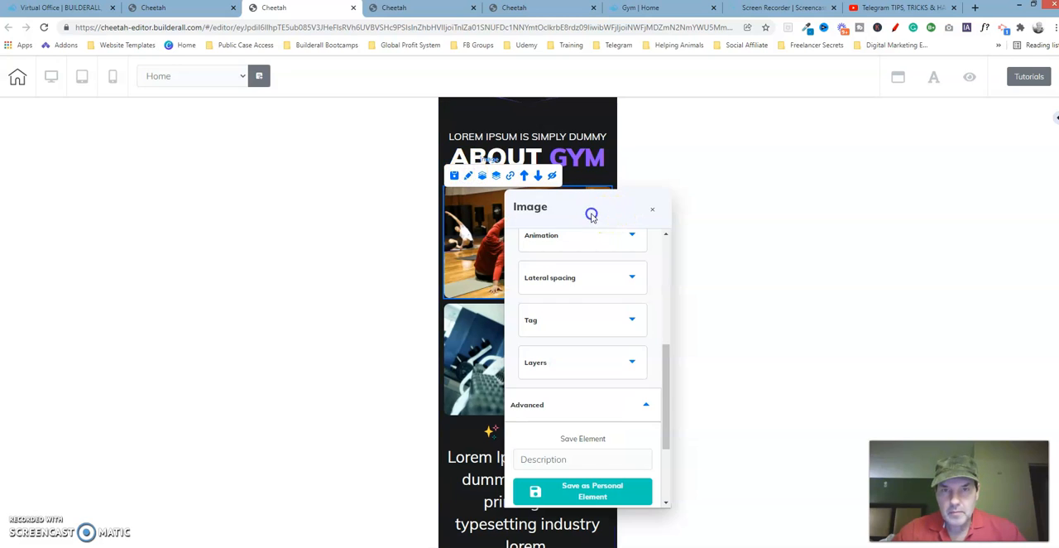
left_click_drag(592, 214, 740, 146)
left_click_drag(817, 296, 832, 180)
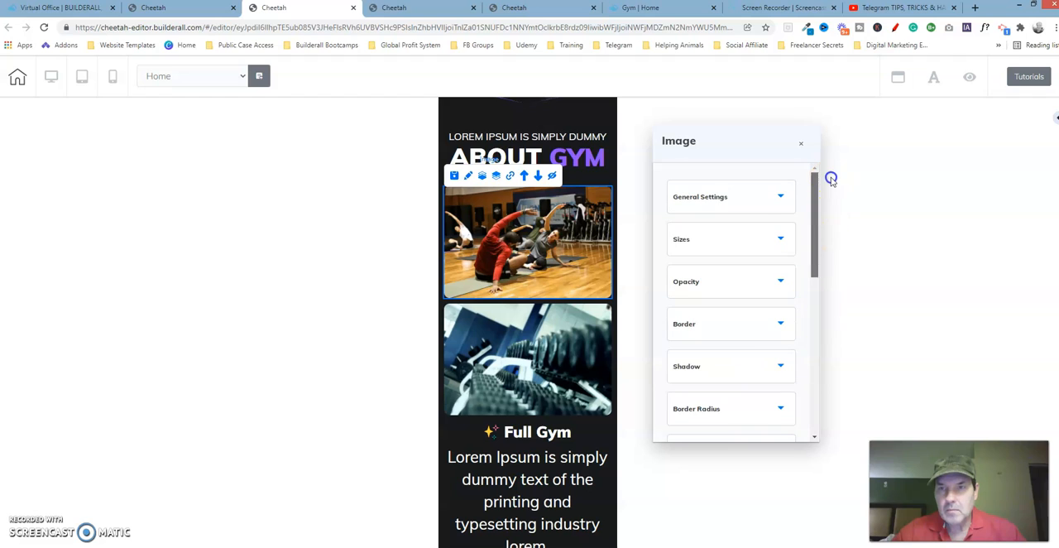
left_click(741, 240)
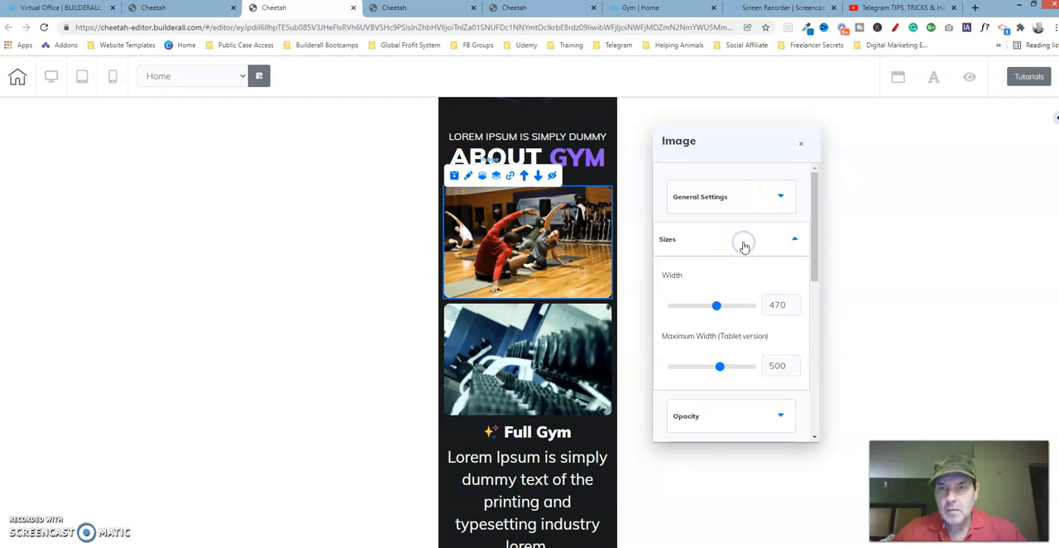
left_click(556, 6)
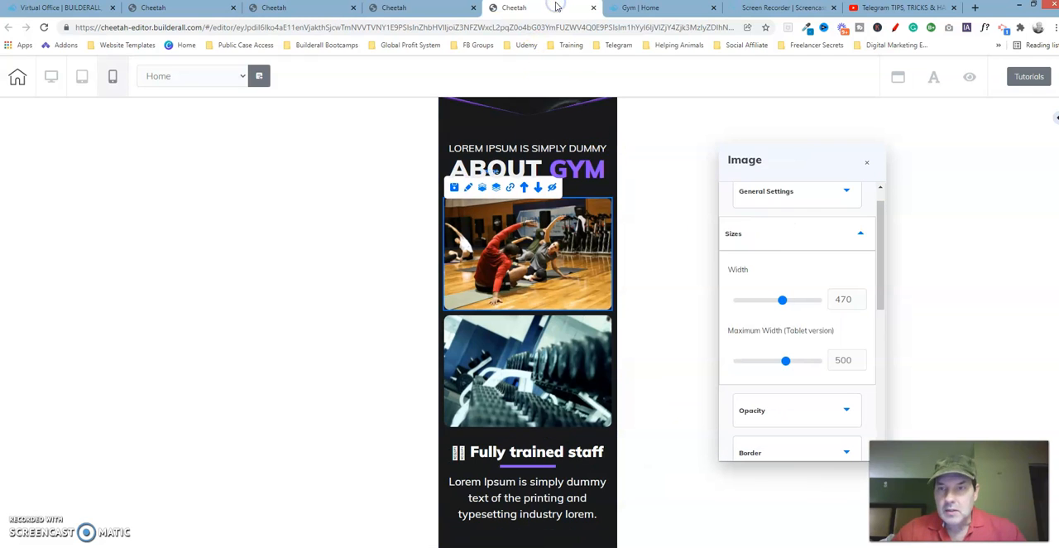
left_click(319, 10)
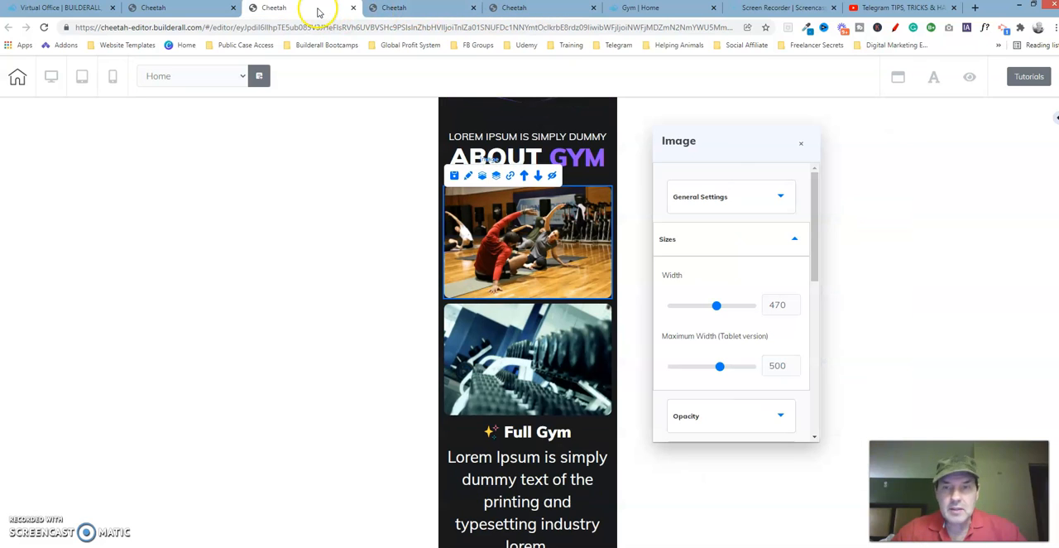
Step: Compare the exercise-class image's lateral spacing on the edited and reference pages, and close the reference image's settings
left_click(700, 238)
left_click_drag(815, 277, 816, 402)
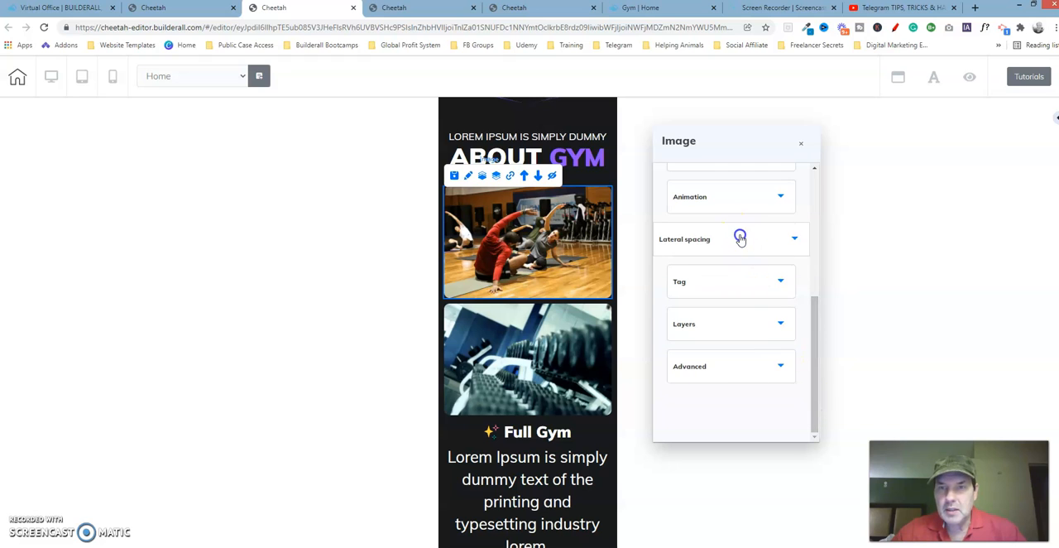
left_click(740, 238)
left_click_drag(816, 283, 816, 309)
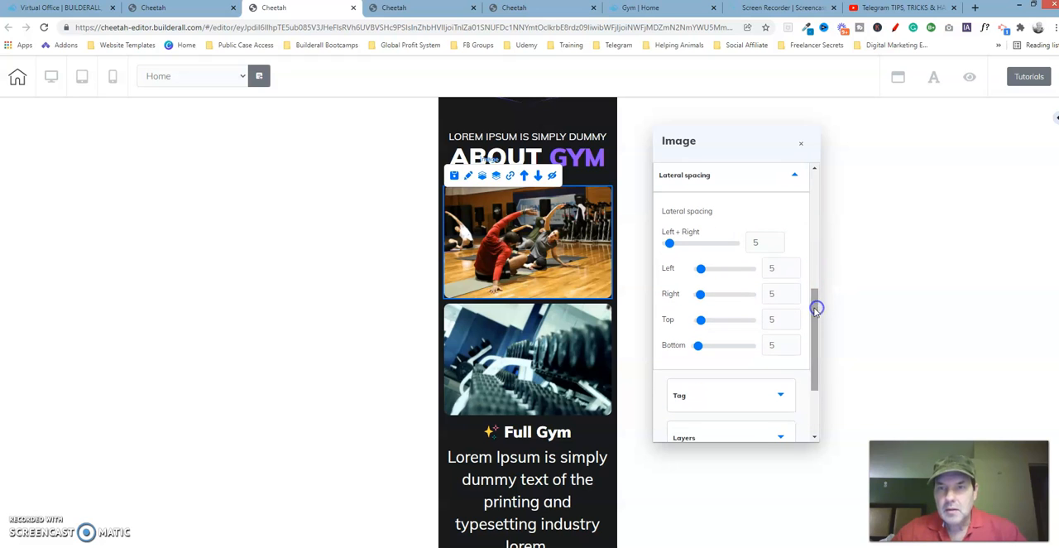
left_click(514, 7)
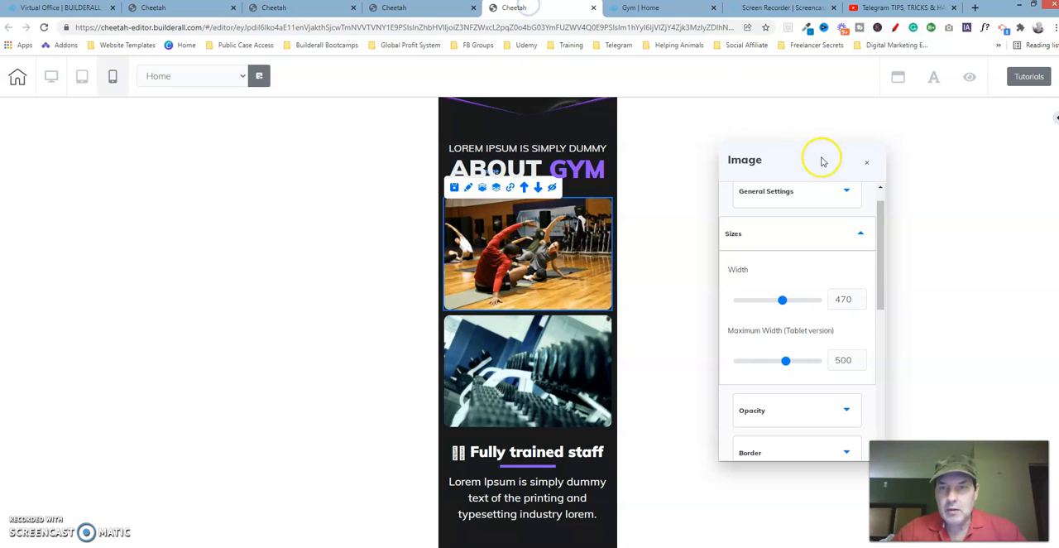
left_click(853, 237)
left_click_drag(879, 234, 885, 331)
left_click(837, 289)
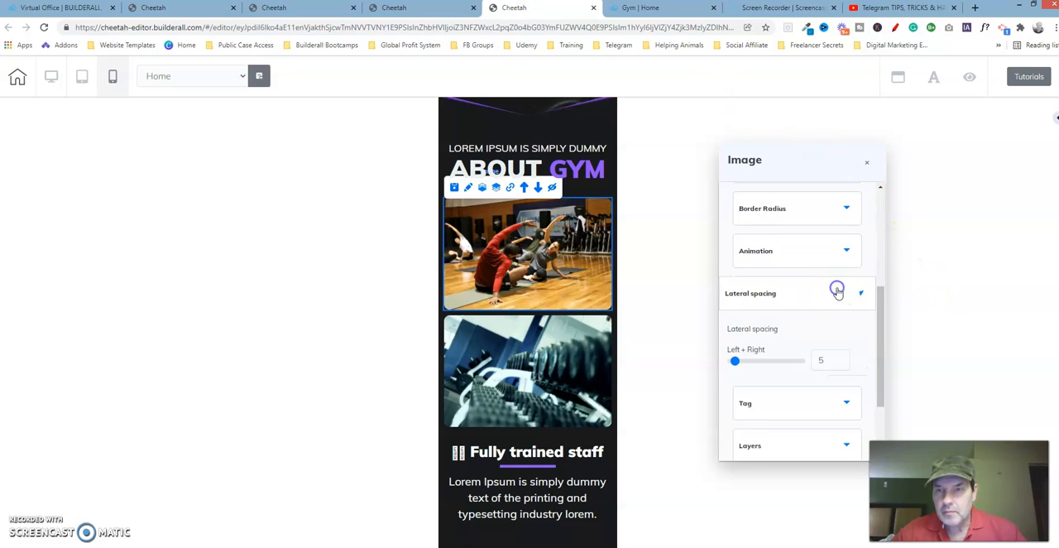
left_click_drag(880, 309, 884, 355)
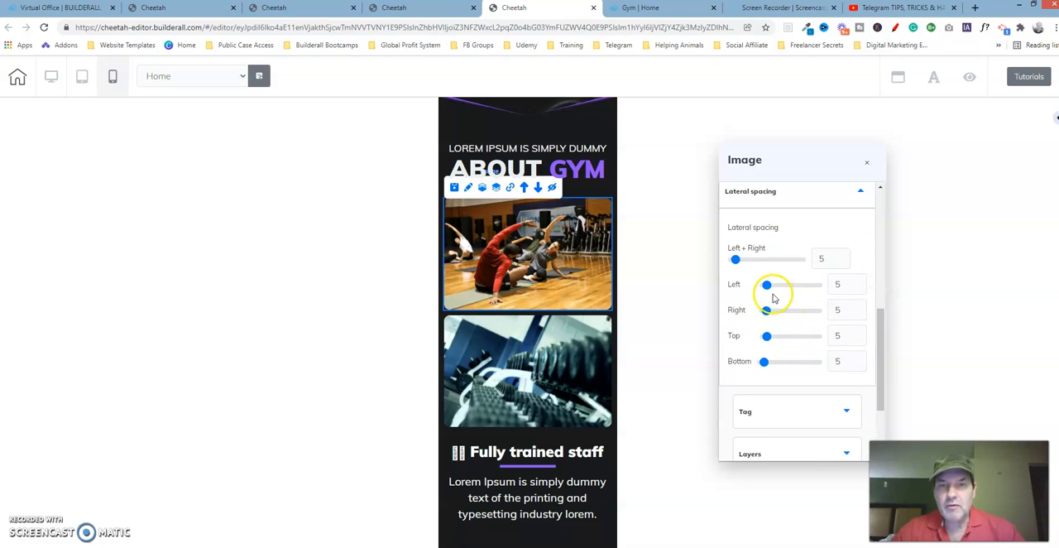
left_click(869, 162)
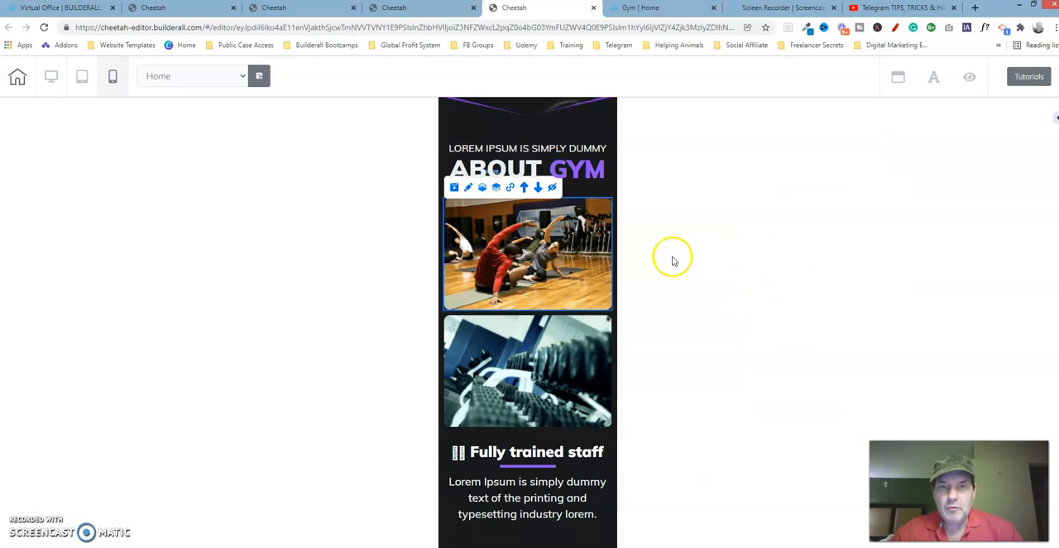
Step: Examine the dumbbell image's lateral spacing and size settings on the reference page, and close its settings
left_click(534, 356)
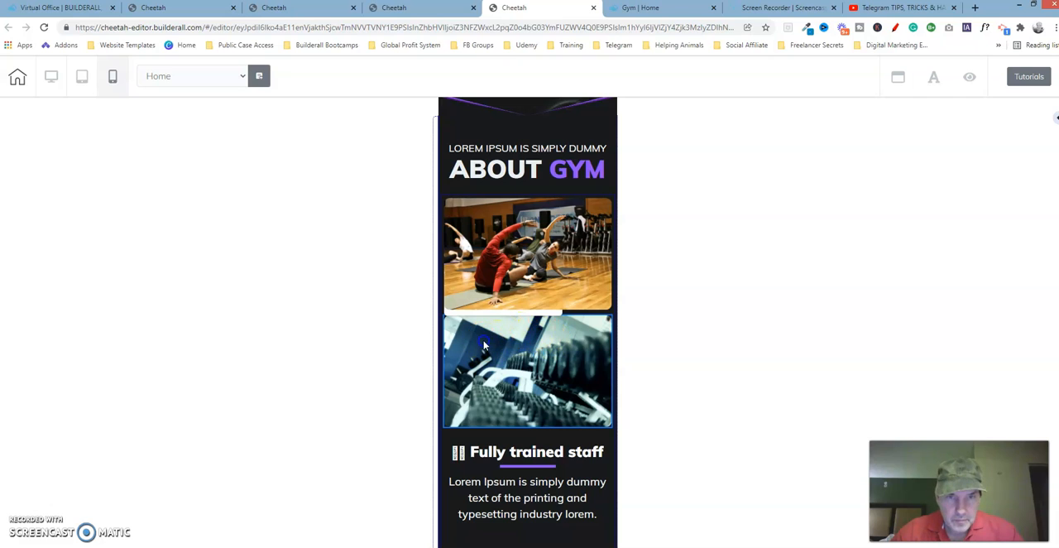
left_click(470, 315)
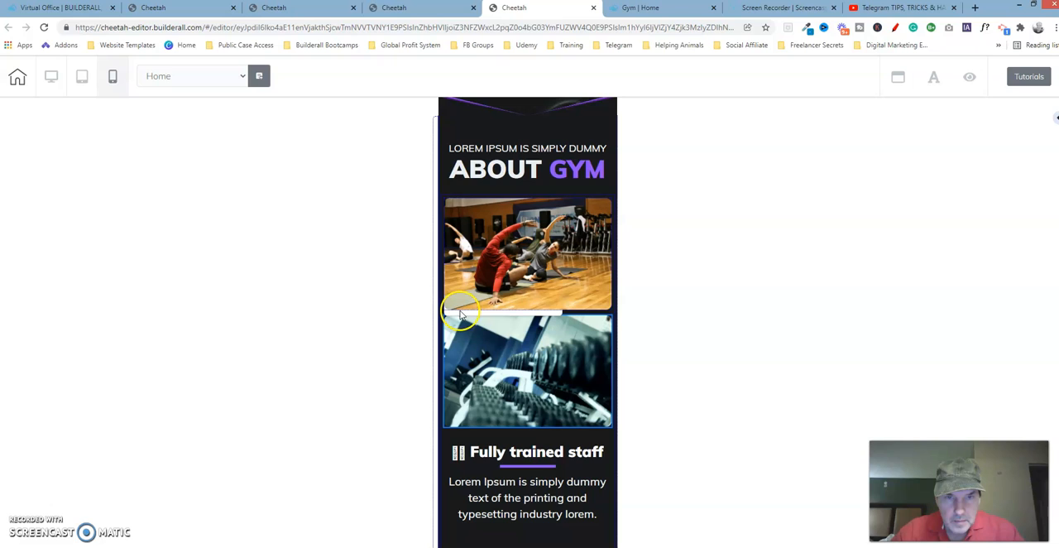
left_click(476, 312)
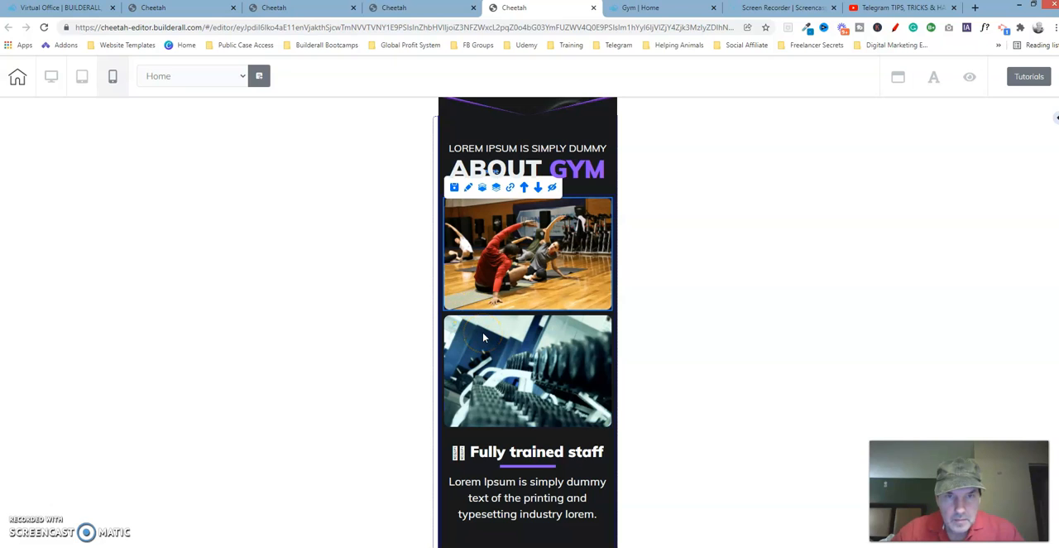
left_click(484, 336)
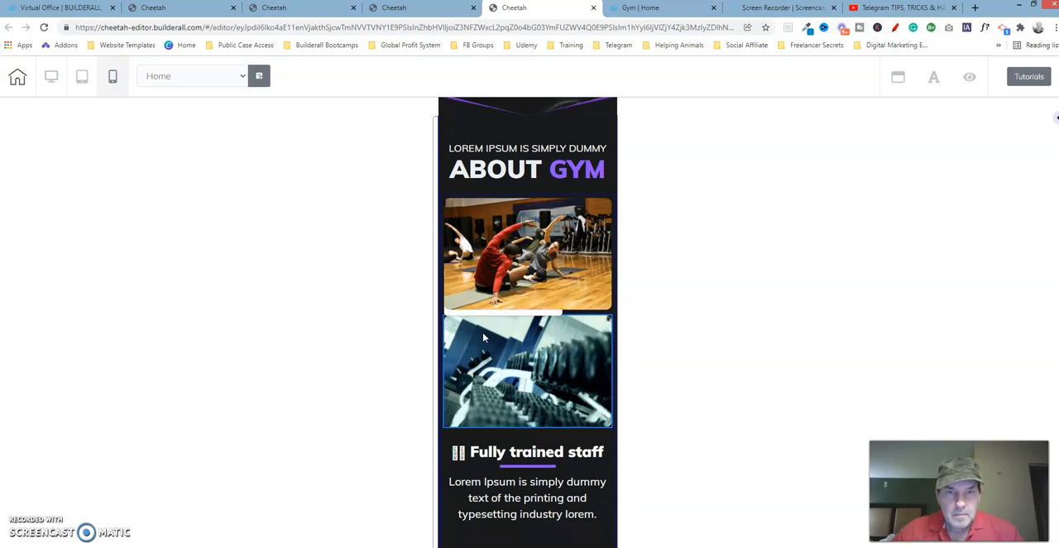
double_click(484, 337)
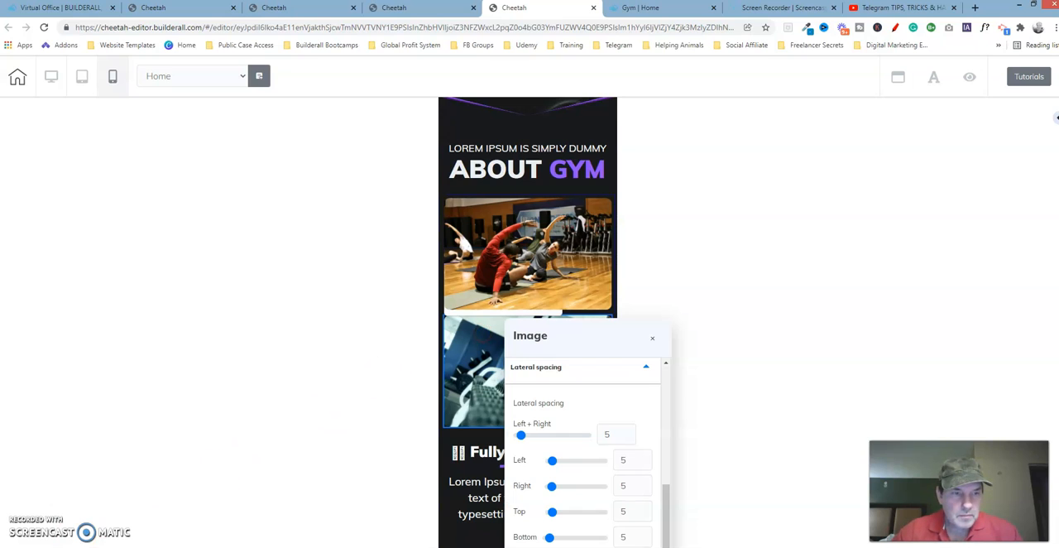
left_click_drag(566, 345, 785, 190)
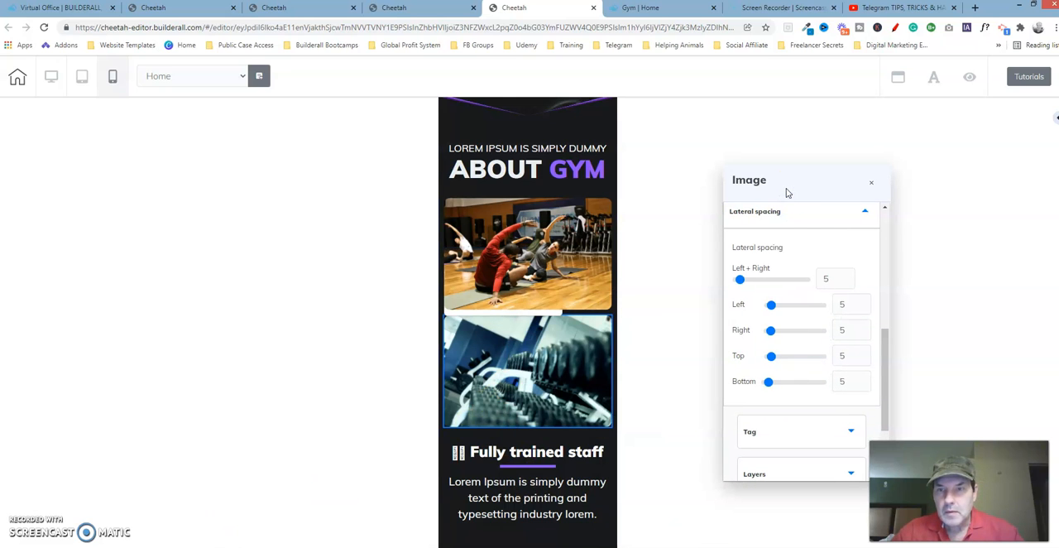
left_click_drag(885, 350, 893, 207)
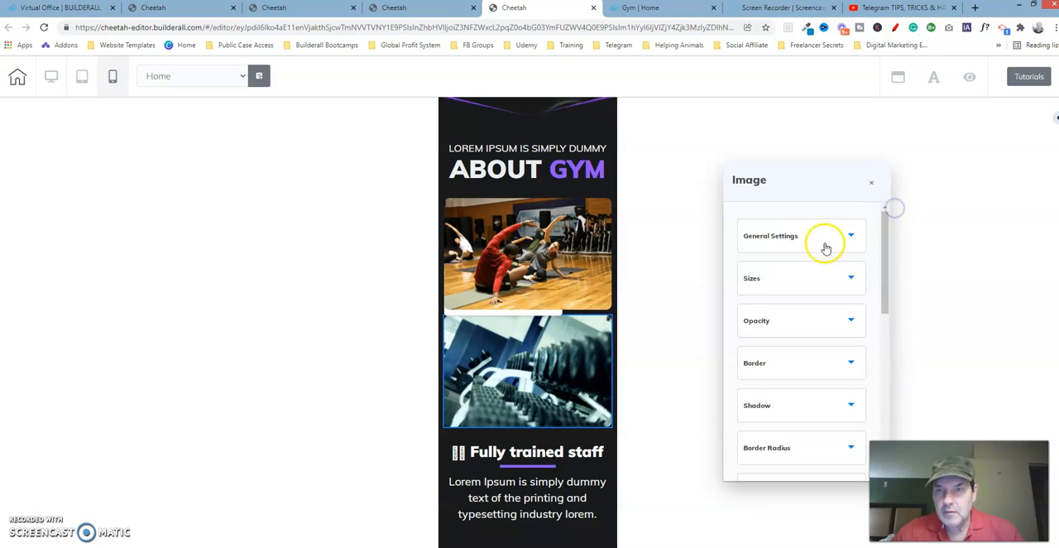
left_click(829, 280)
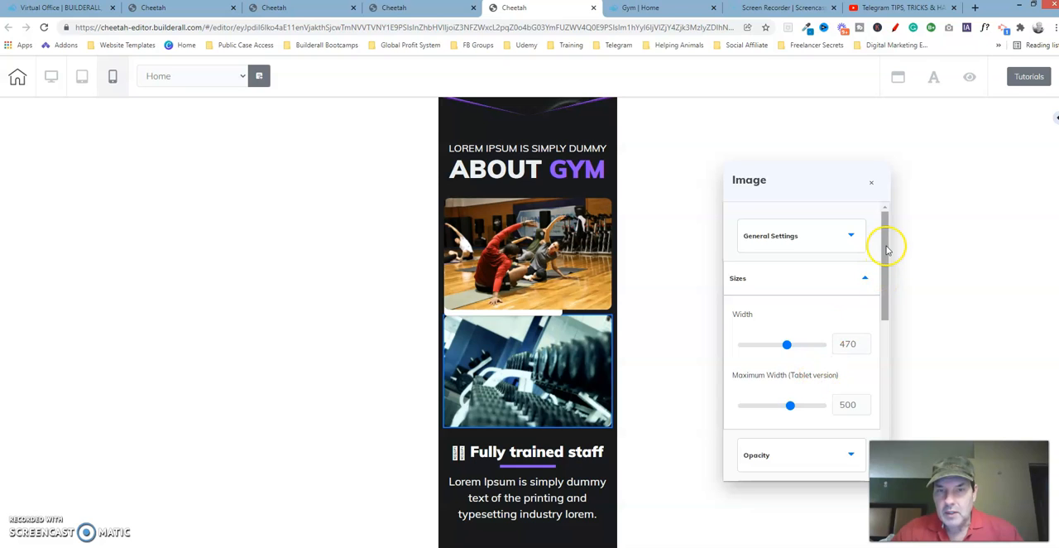
left_click(872, 183)
Step: Compare the edited page's dumbbell image width and maximum tablet width with those on the reference page, and close its settings
left_click(315, 8)
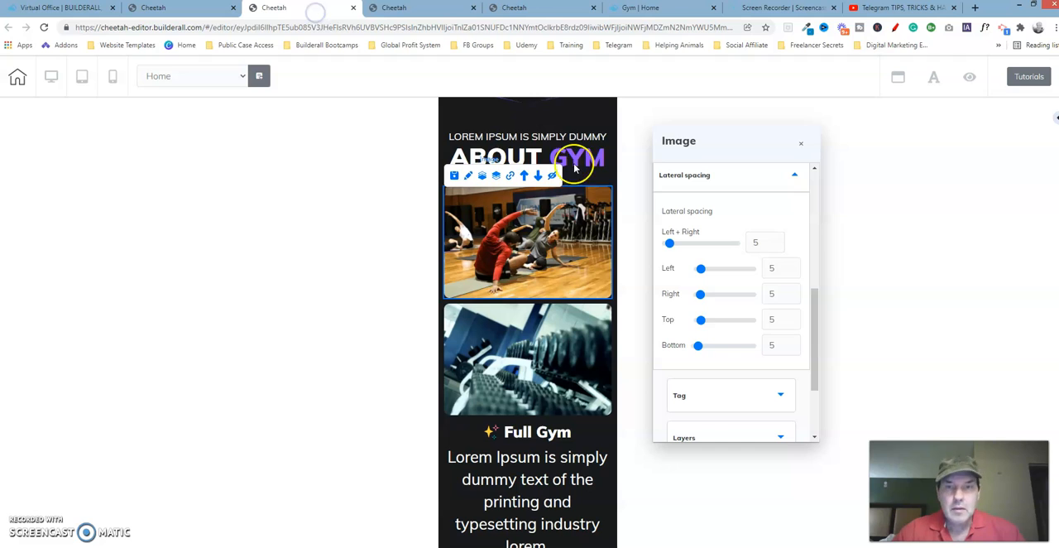
left_click(584, 372)
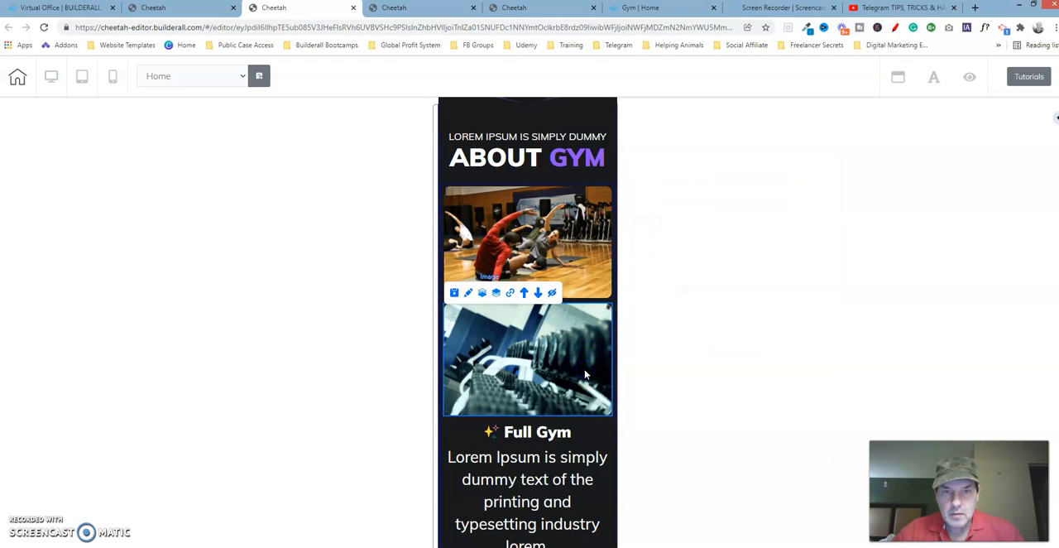
left_click(468, 294)
mouse_move(626, 333)
left_mouse_down()
mouse_move(651, 250)
mouse_move(752, 225)
left_mouse_up()
left_click_drag(793, 389, 782, 256)
left_click(749, 271)
left_click(756, 273)
left_click(747, 329)
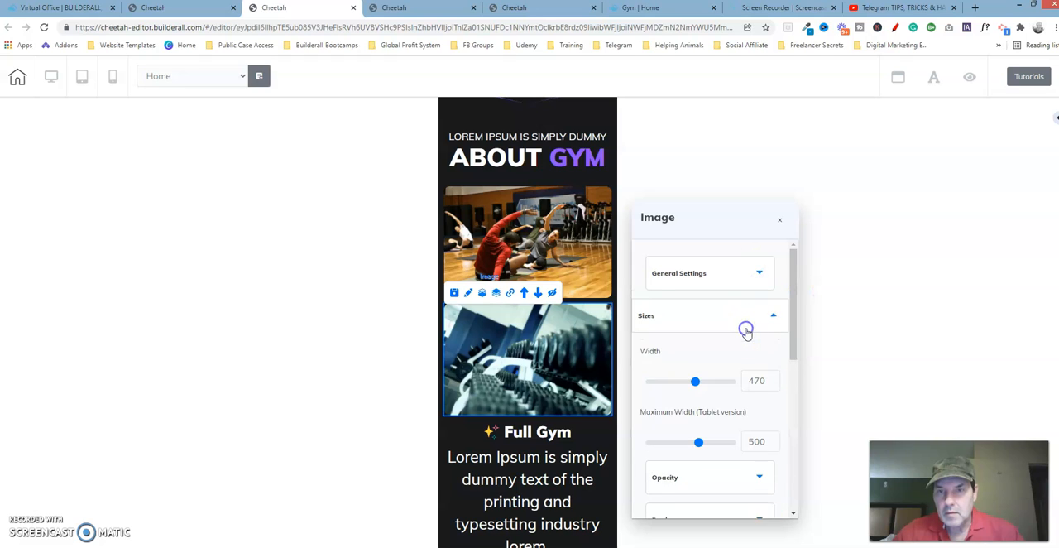
left_click(779, 220)
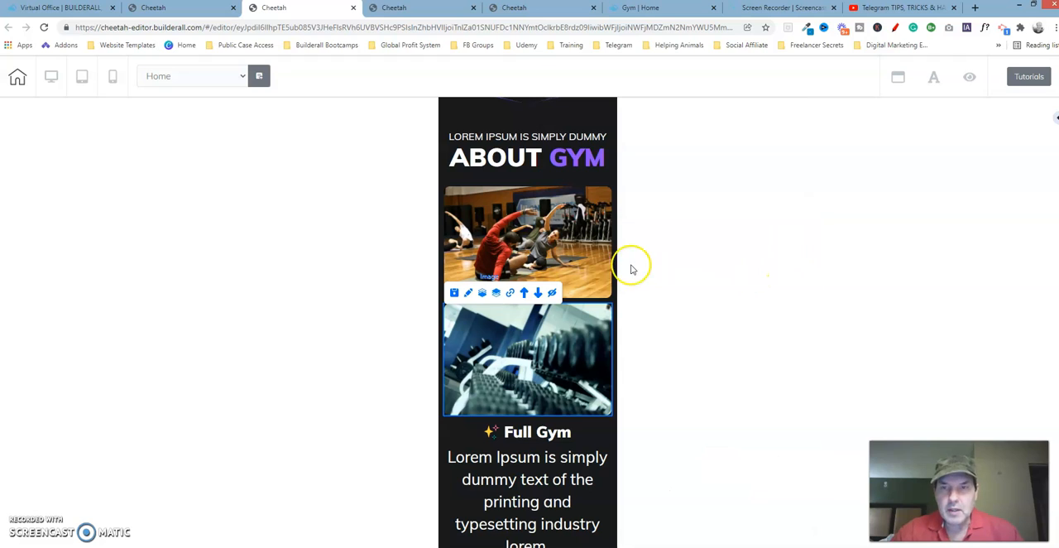
Step: Examine the mobile text size and alignment of the Fully trained staff heading on the reference page
left_click(514, 8)
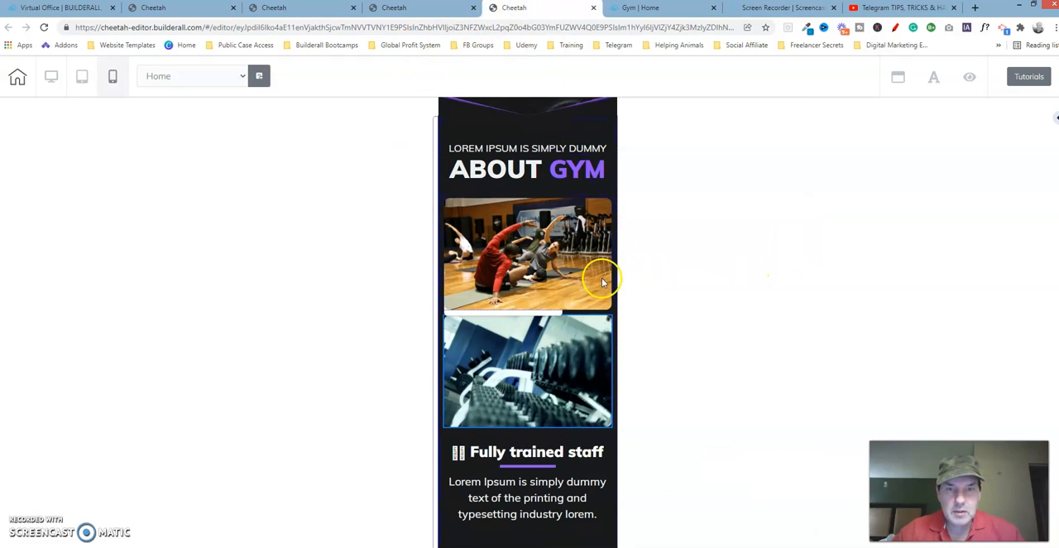
left_click(530, 453)
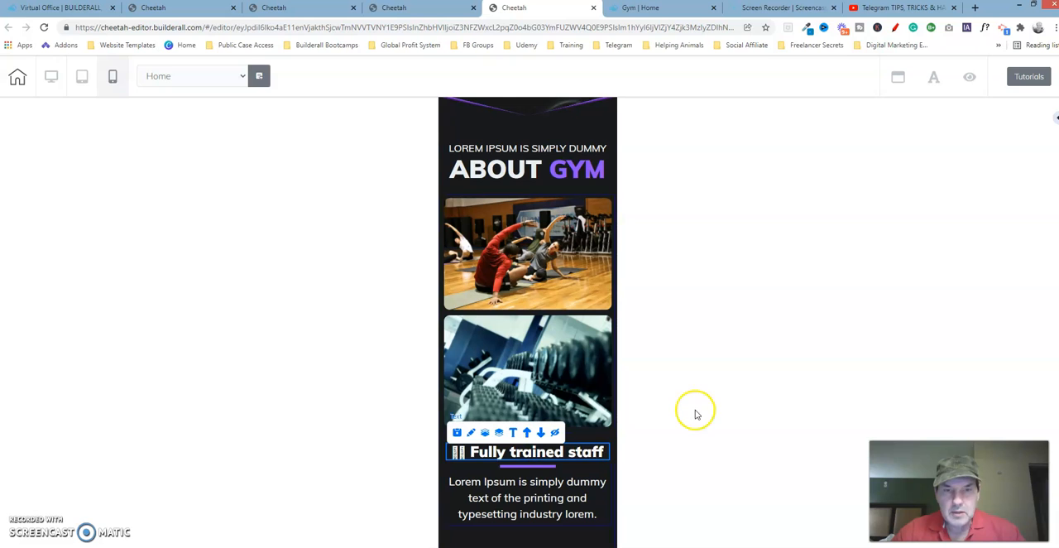
scroll(528, 323, "down", 3)
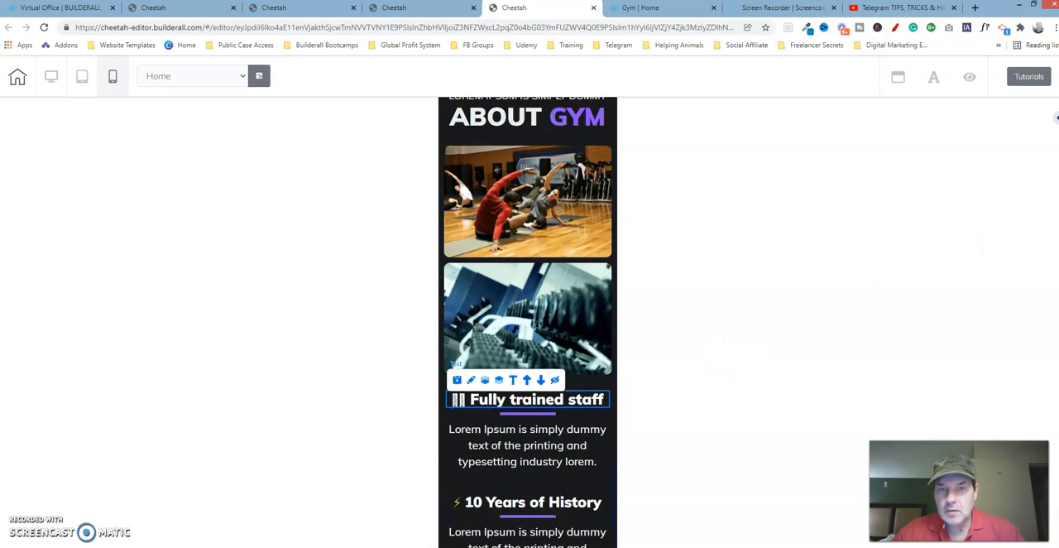
scroll(528, 323, "down", 1)
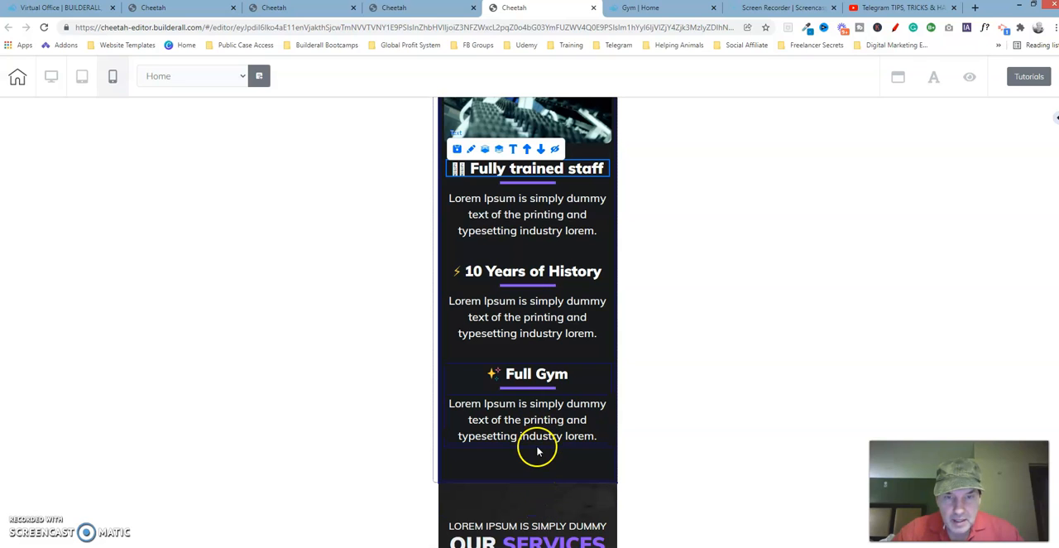
left_click(472, 150)
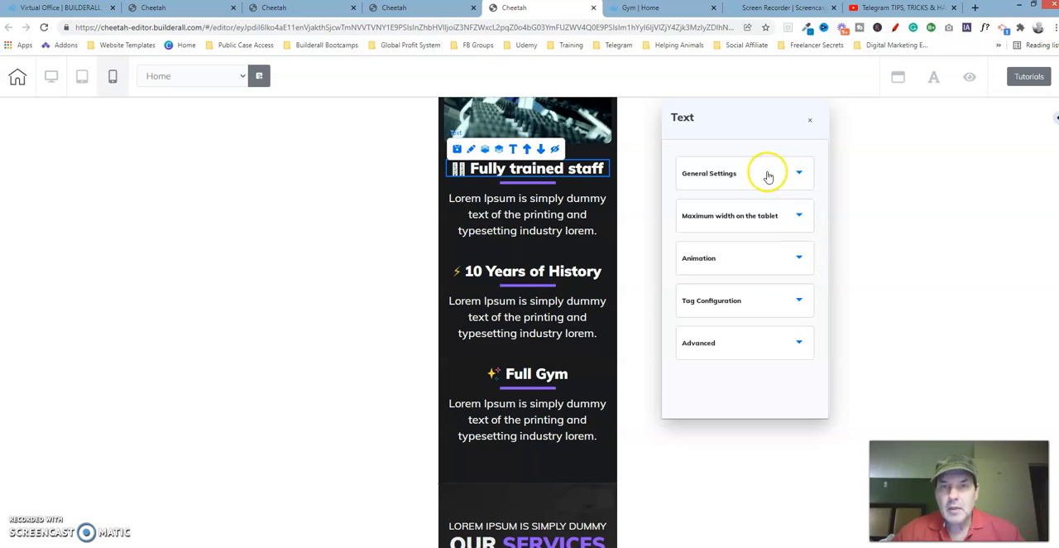
left_click(769, 176)
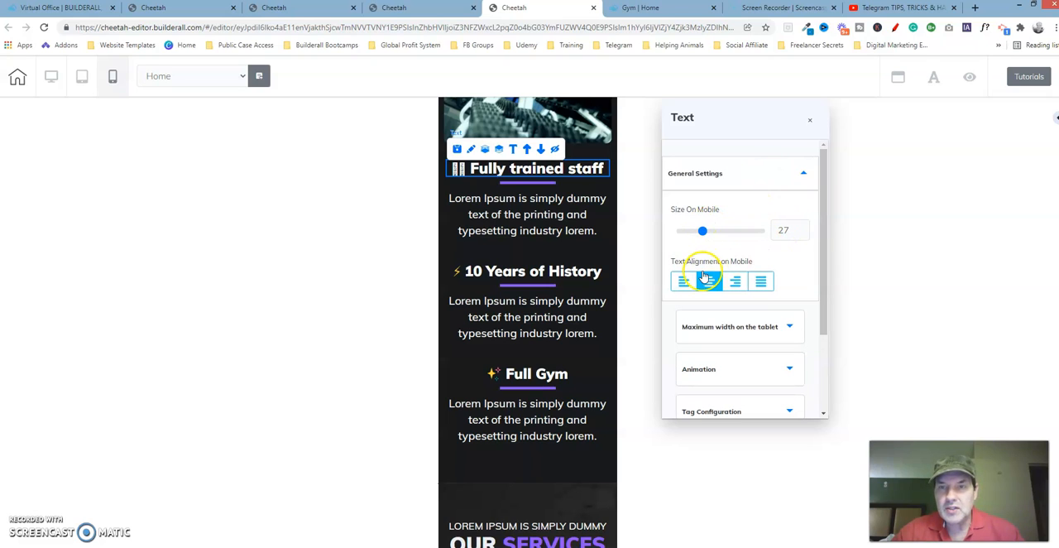
Step: On the edited page, set the Full Gym heading's mobile text size to 27
left_click(307, 8)
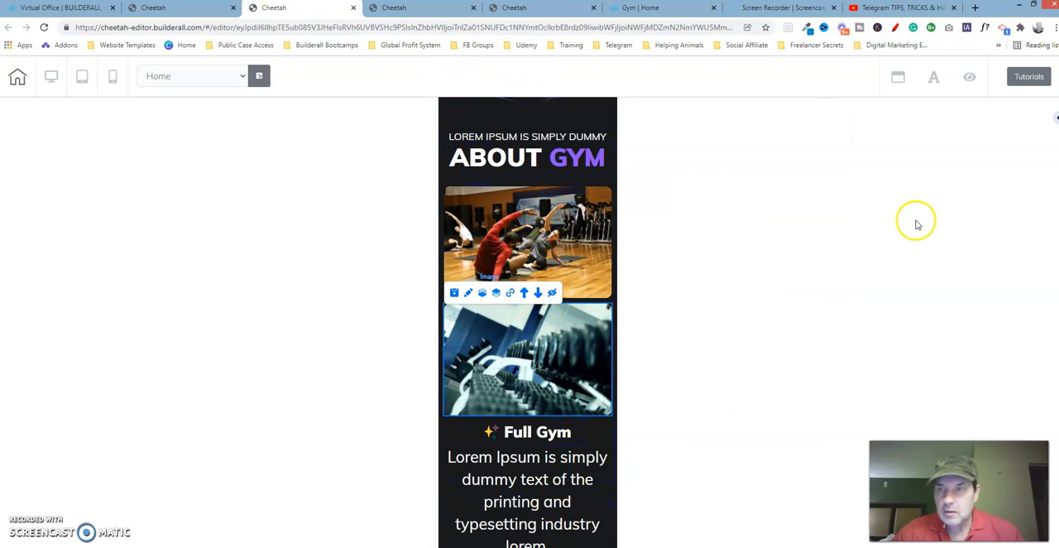
scroll(1056, 117, "down", 2)
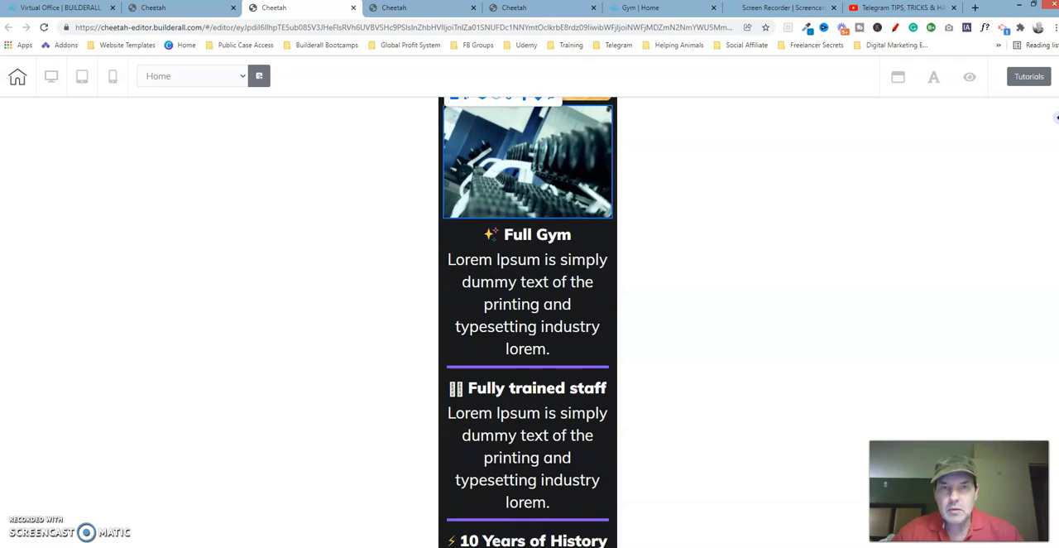
left_click(507, 240)
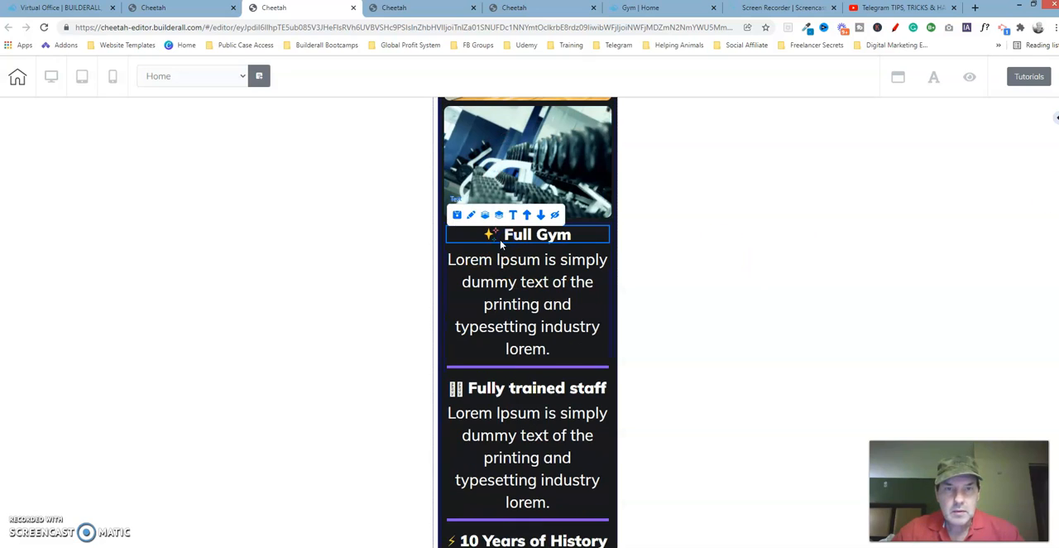
left_click(470, 217)
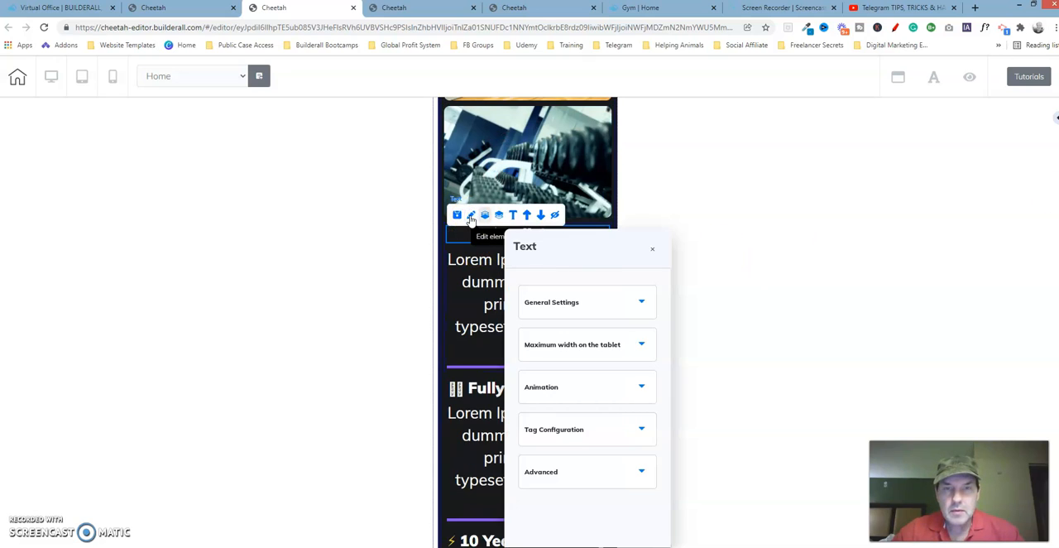
left_click_drag(592, 250, 754, 175)
left_click(782, 220)
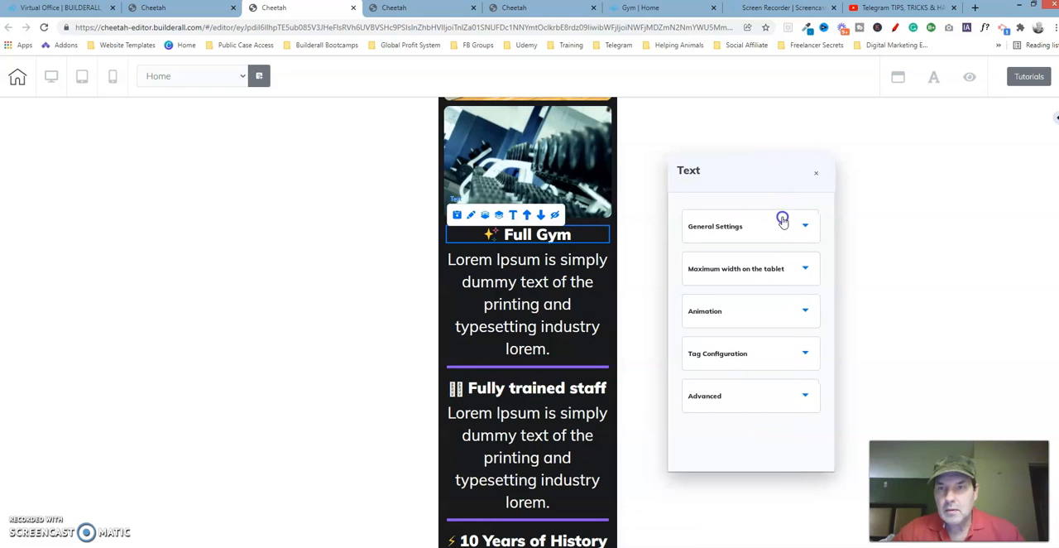
left_click(810, 287)
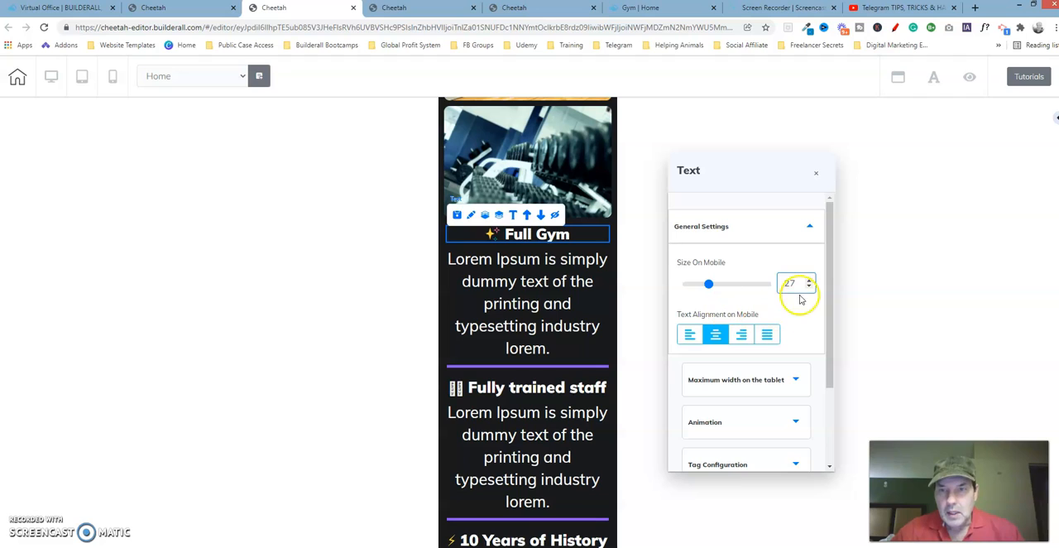
left_click(755, 225)
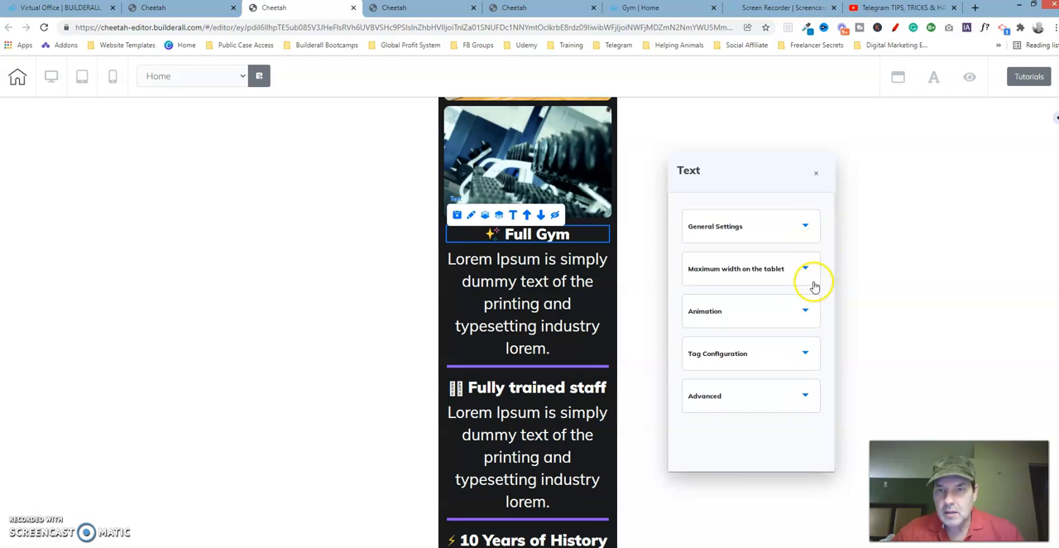
Step: Compare the lateral spacing of the edited page's Full Gym heading with the reference page's Fully trained staff heading
left_click(795, 397)
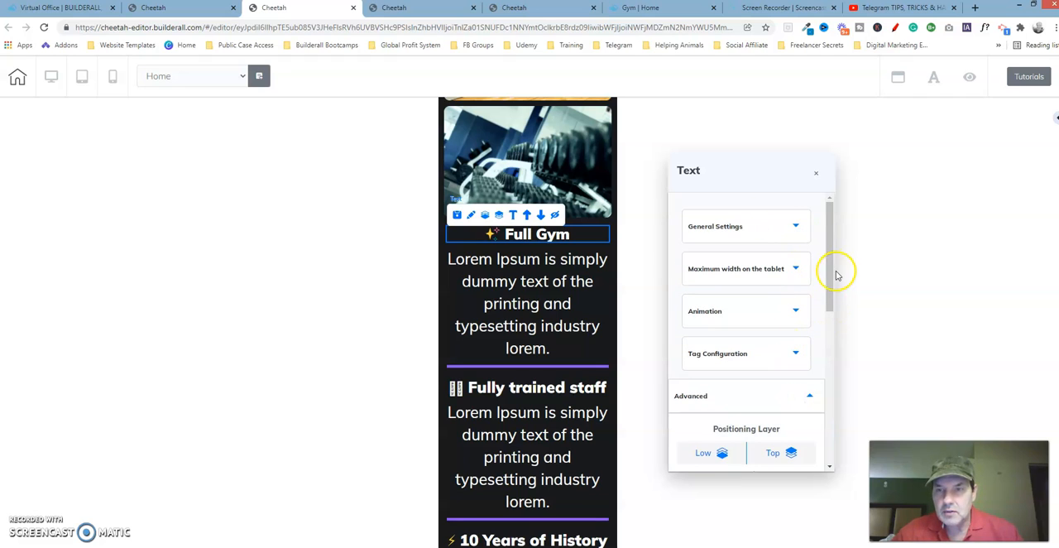
left_click_drag(832, 273, 840, 385)
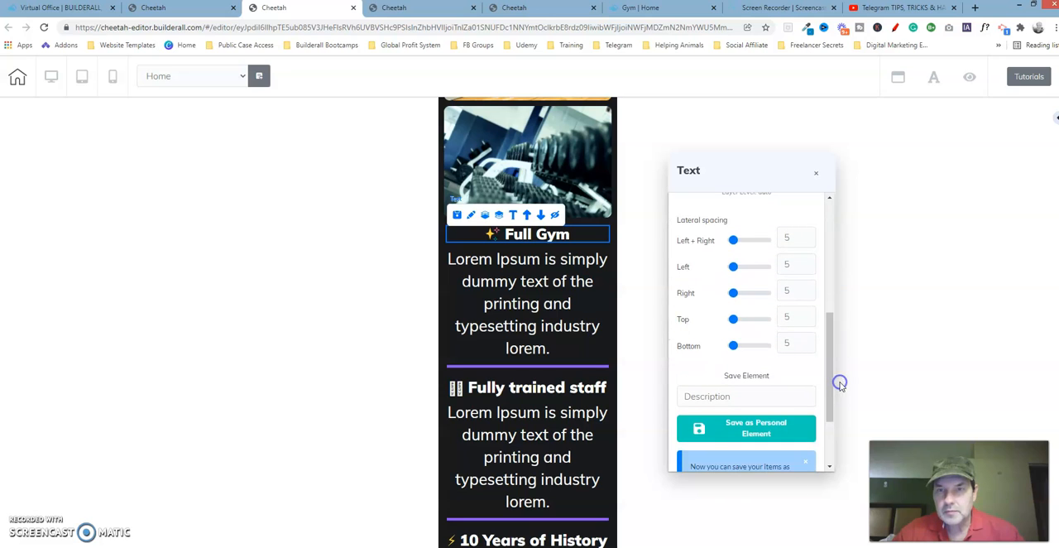
left_click(538, 10)
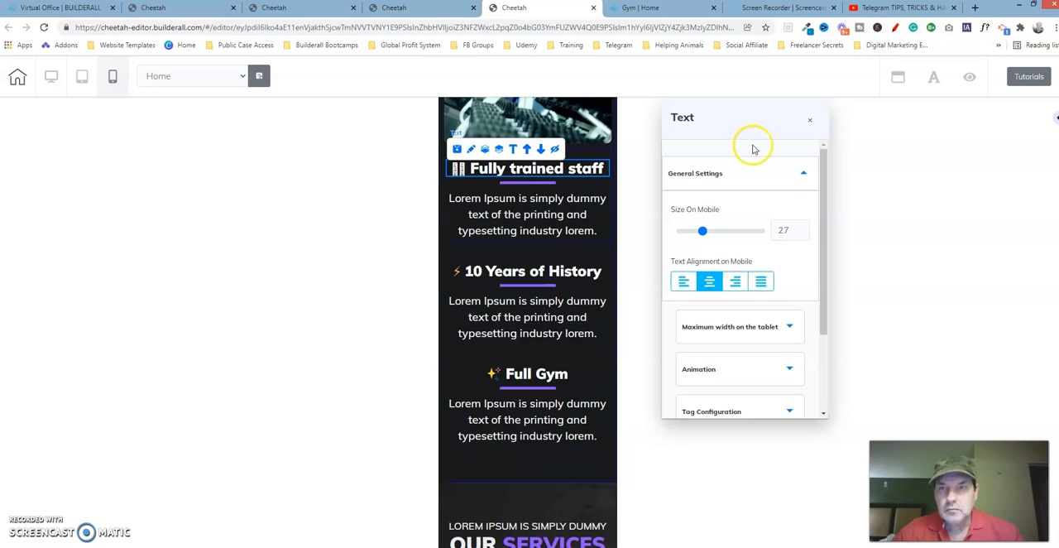
left_click(800, 173)
left_click(764, 346)
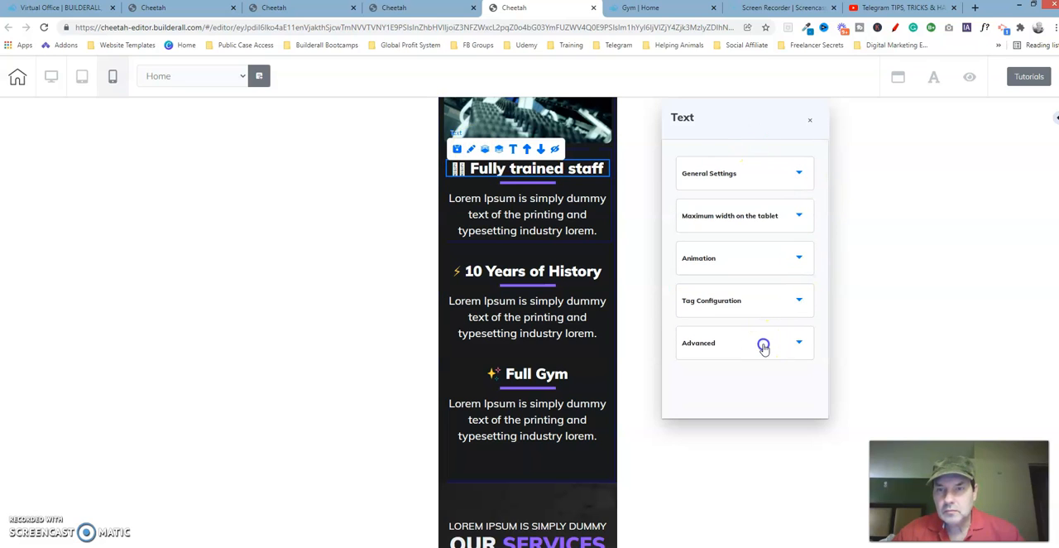
left_click_drag(825, 235, 823, 350)
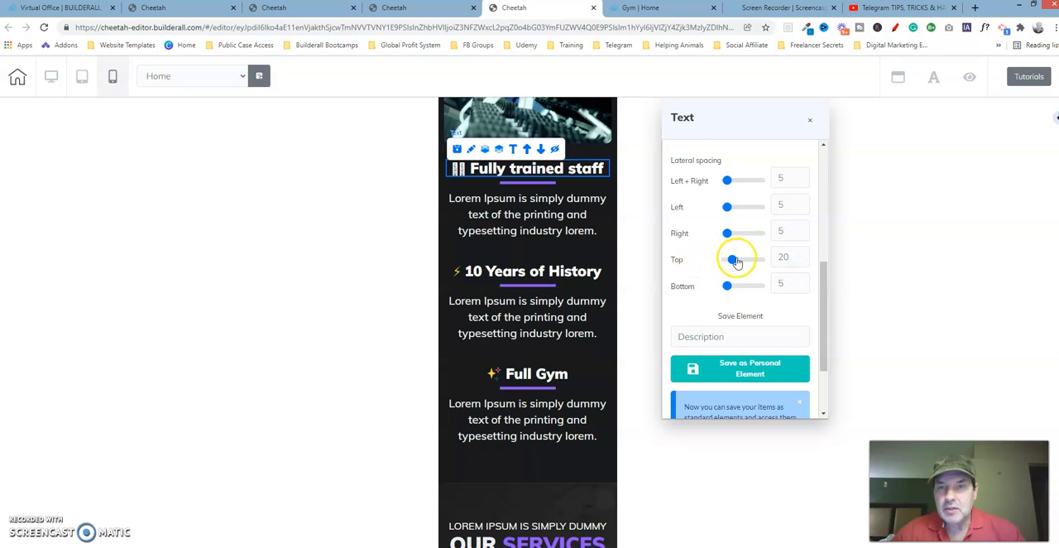
Step: Set the top spacing of the edited page's Full Gym heading to 20 and close its settings
left_click(327, 8)
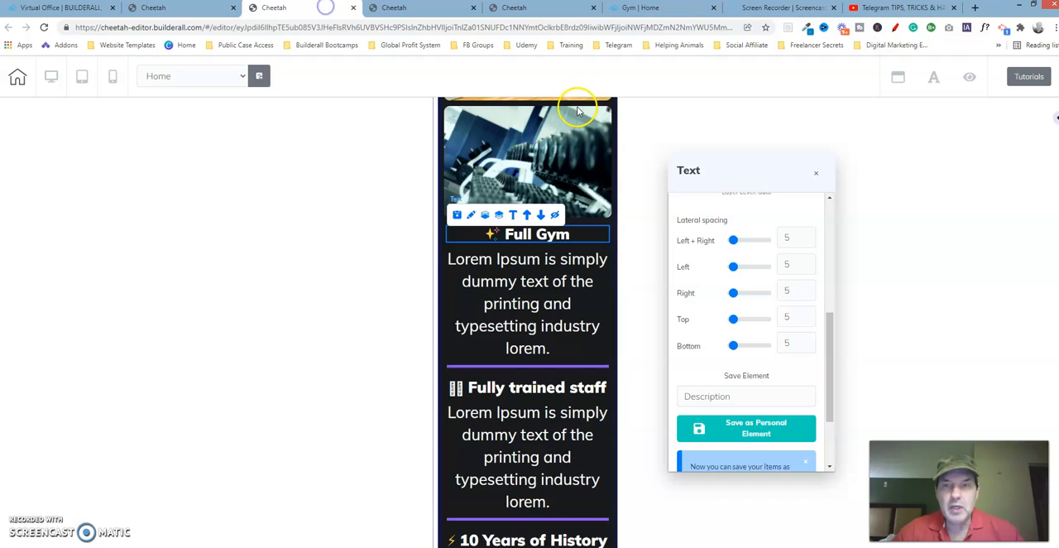
left_click(808, 313)
left_click(808, 313)
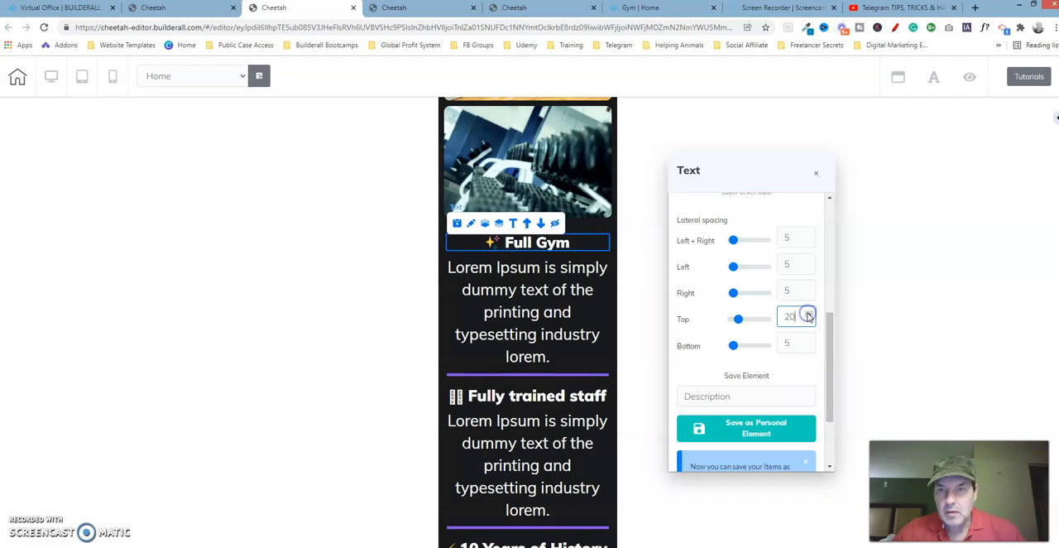
left_click(735, 318)
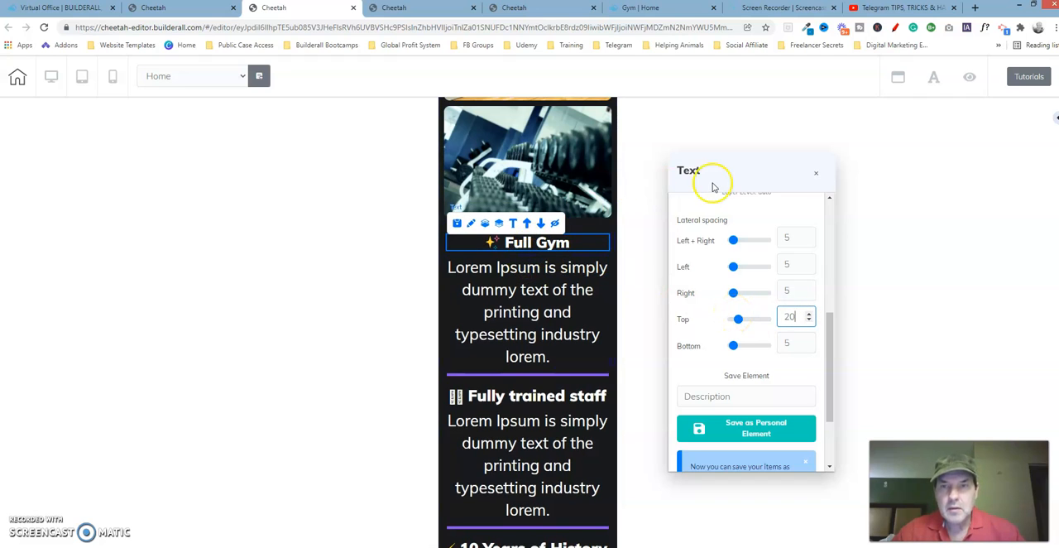
left_click(817, 177)
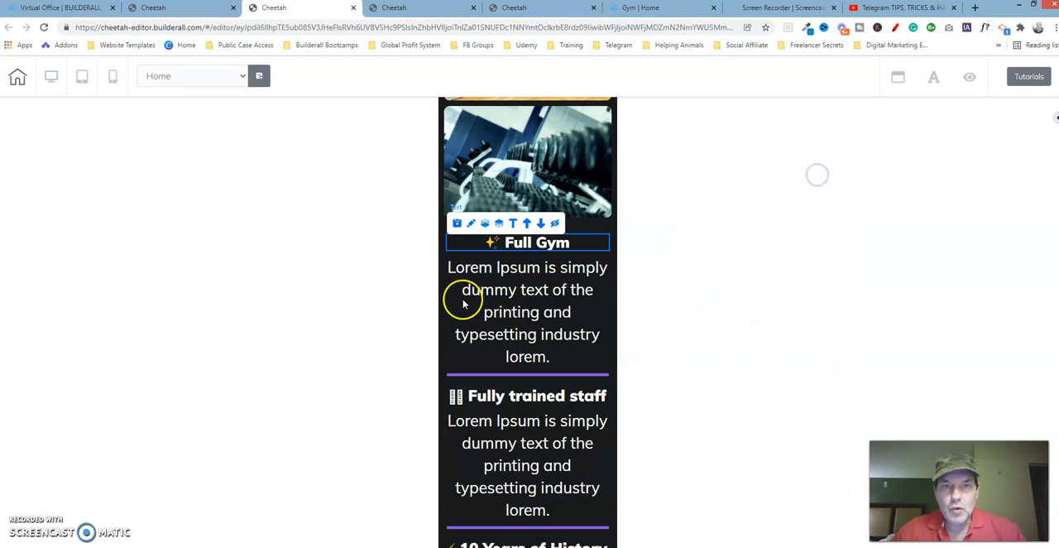
Step: On the edited page, move the purple line below the Full Gym paragraph up to directly under the Full Gym heading
left_click(478, 291)
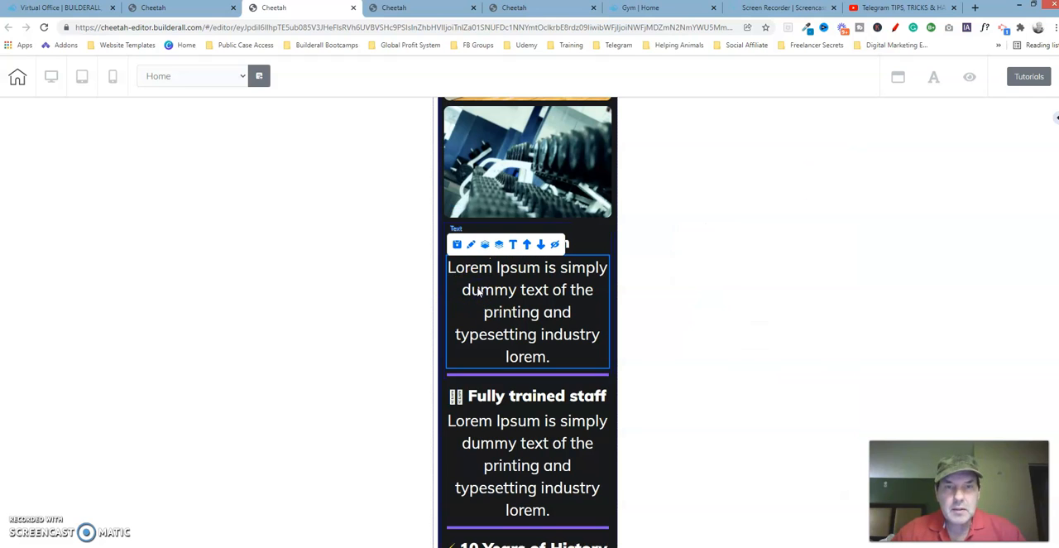
left_click(521, 8)
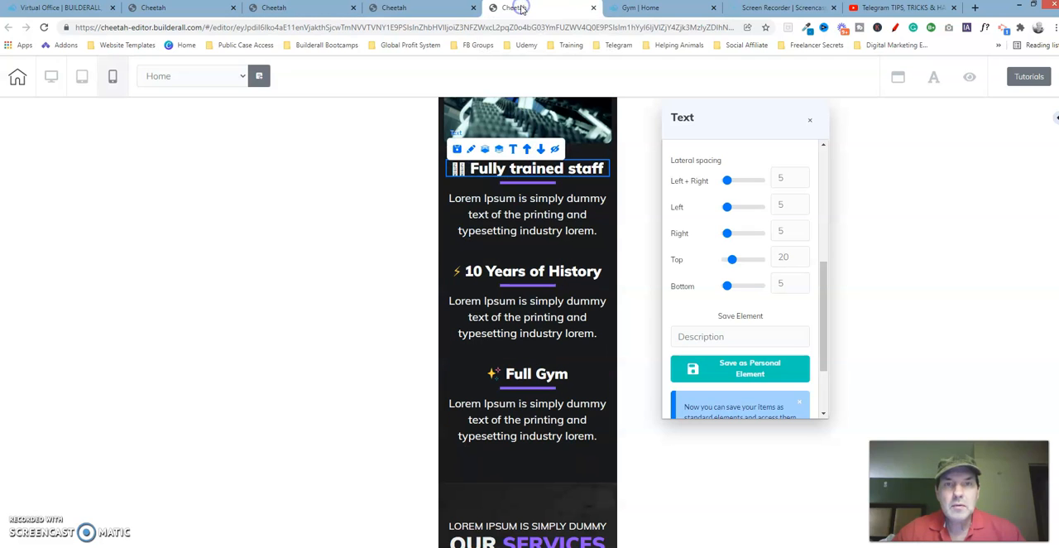
left_click(528, 183)
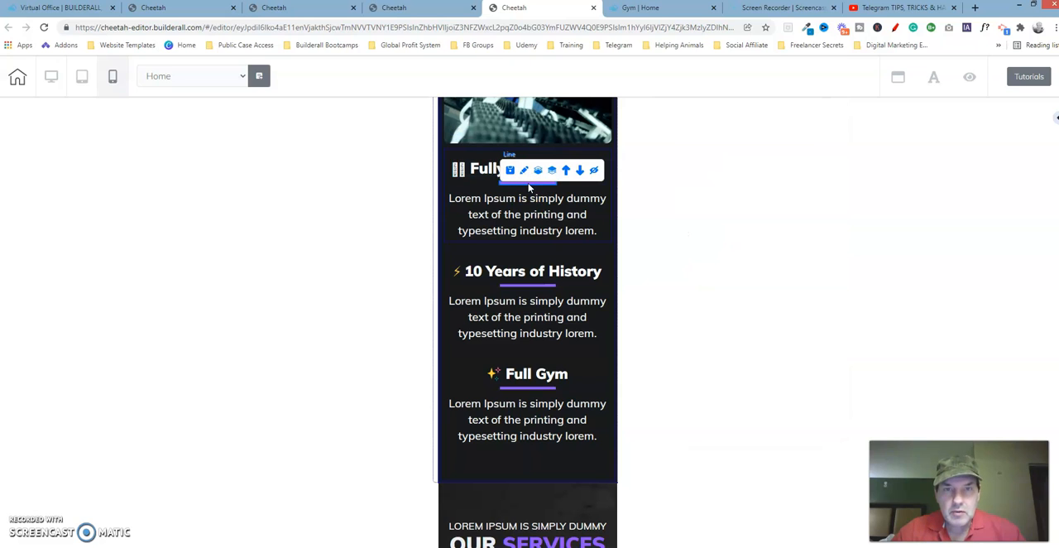
left_click(324, 8)
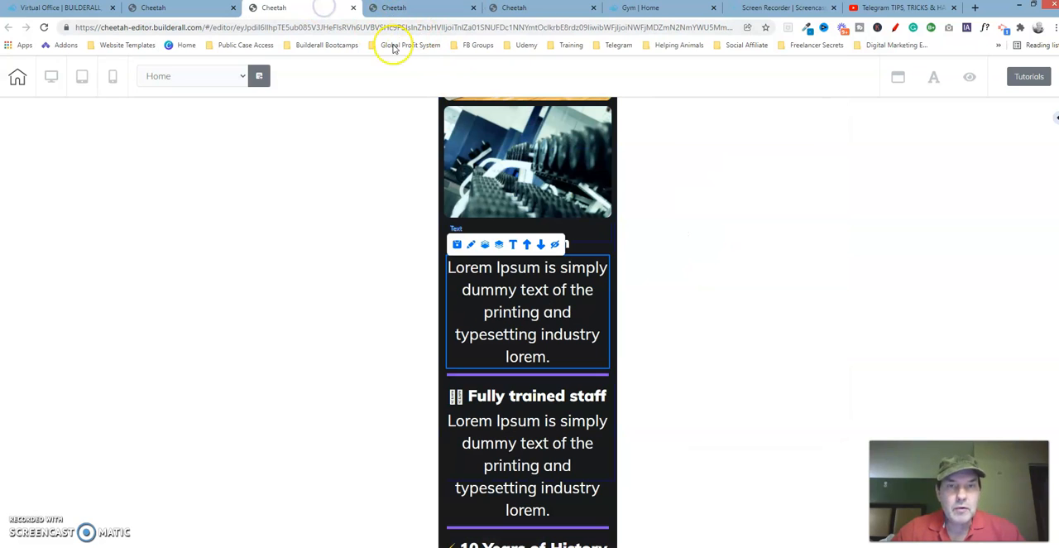
left_click(549, 374)
left_click(513, 362)
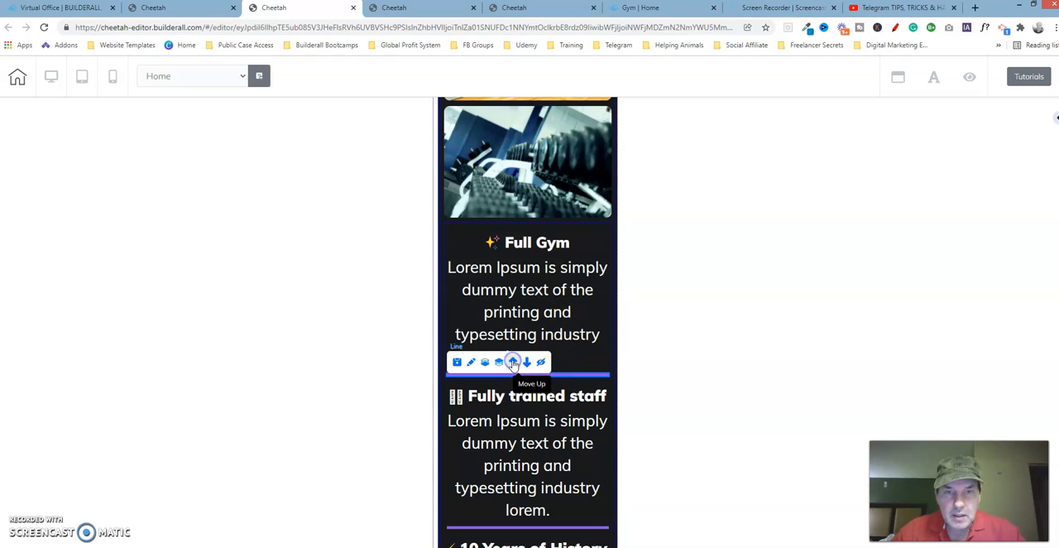
left_click(512, 362)
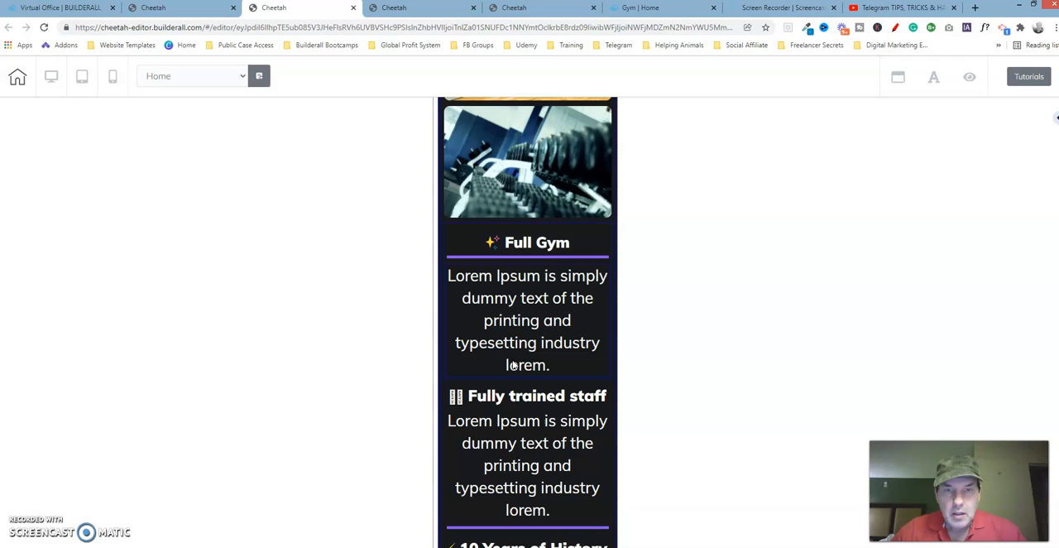
Step: On the reference page, examine the tablet maximum width and border settings of the line under the Fully trained staff heading
left_click(542, 258)
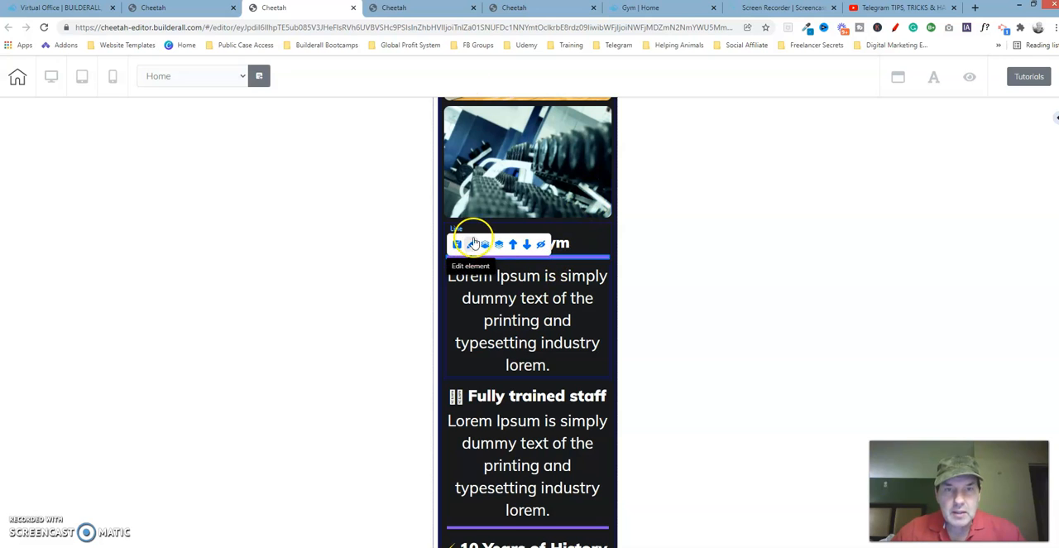
left_click(533, 8)
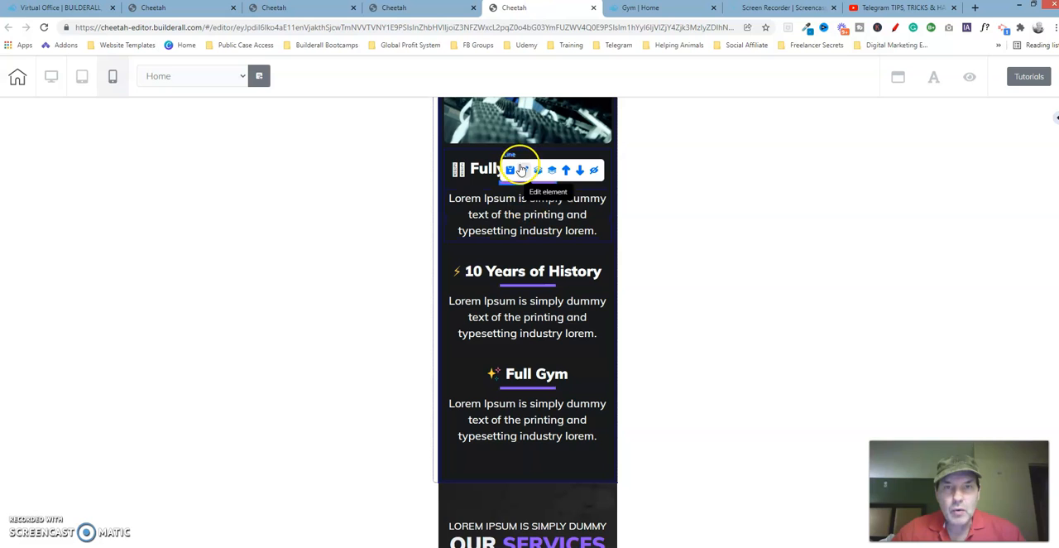
left_click(524, 169)
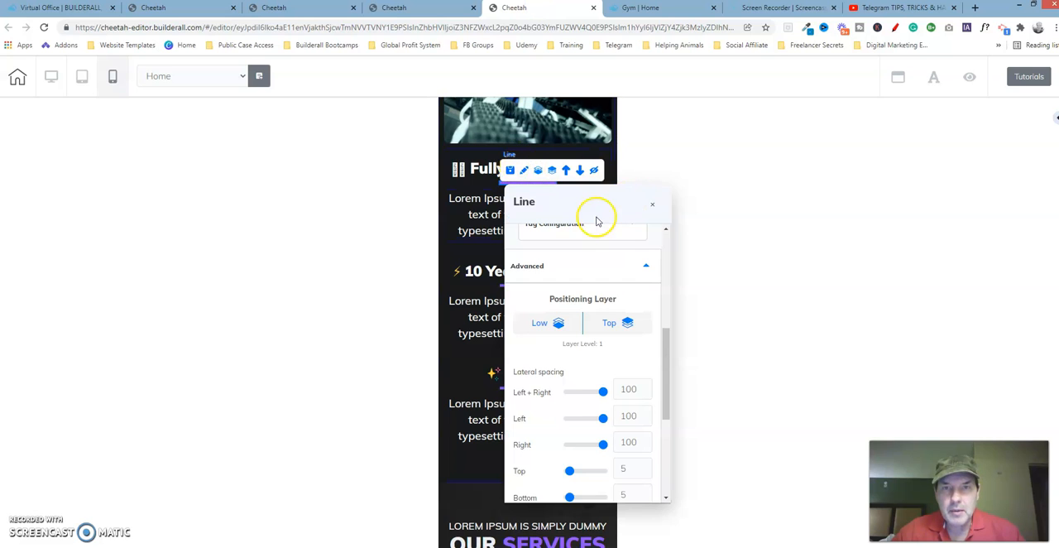
left_click_drag(810, 302, 809, 203)
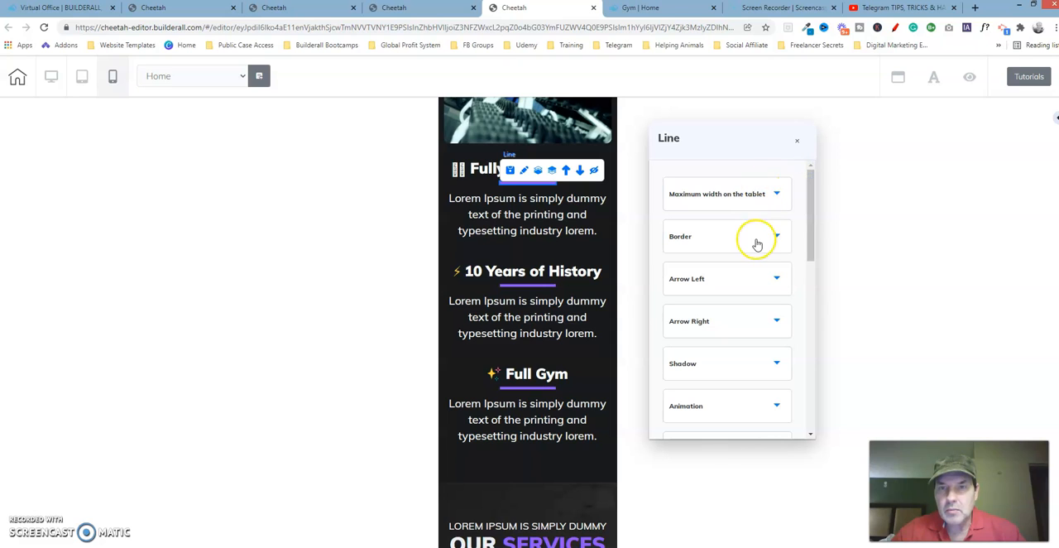
left_click(770, 192)
left_click(770, 192)
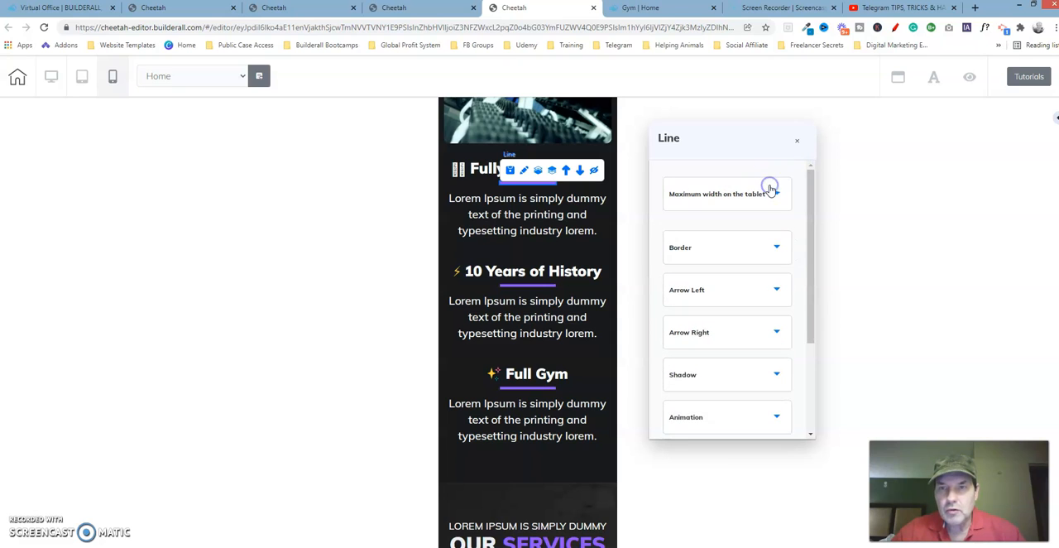
left_click(769, 237)
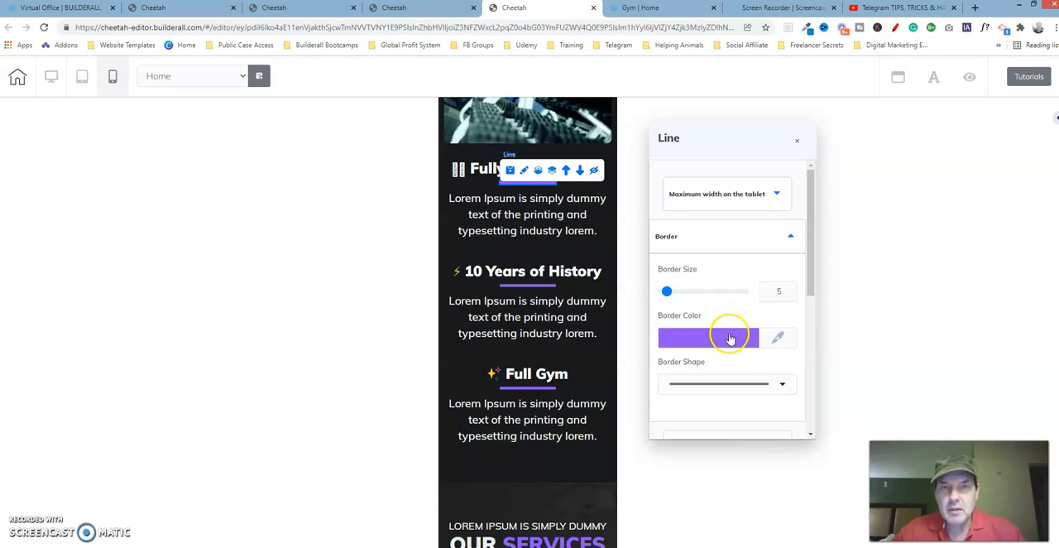
Step: On the edited page, check the tablet maximum width and border settings of the line under the Full Gym heading
left_click(307, 17)
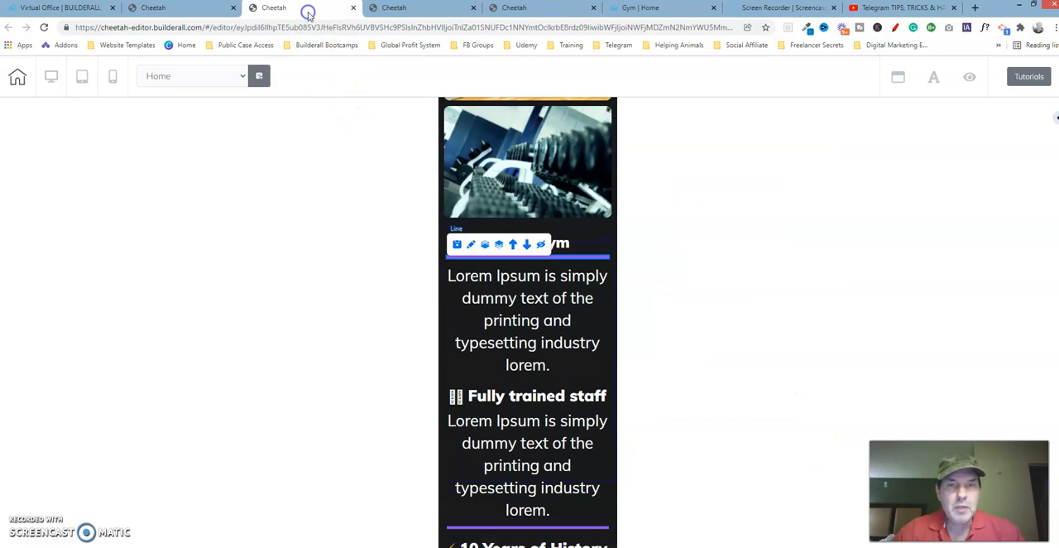
left_click(471, 245)
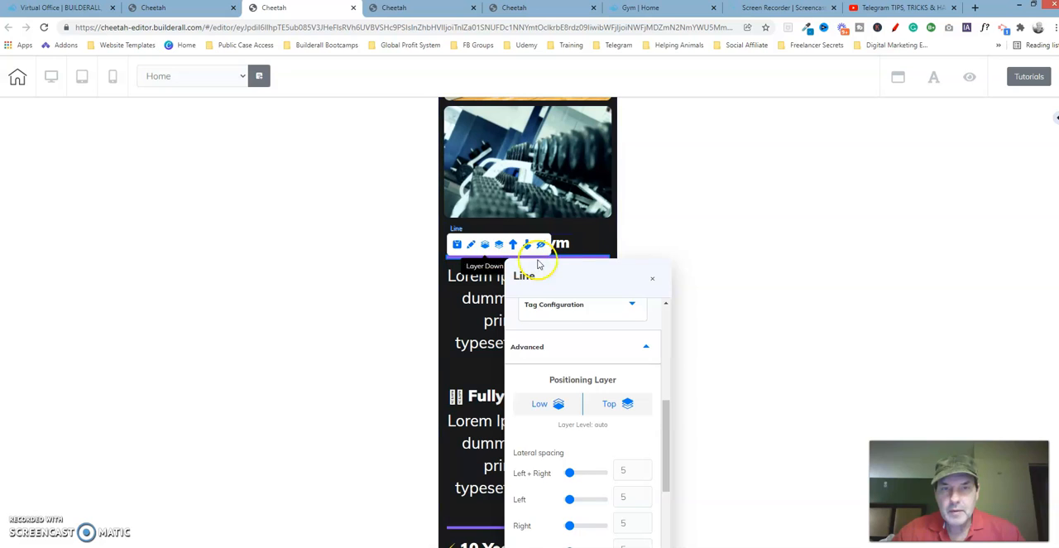
left_click_drag(626, 250, 728, 147)
left_click_drag(806, 293, 804, 176)
left_click(750, 208)
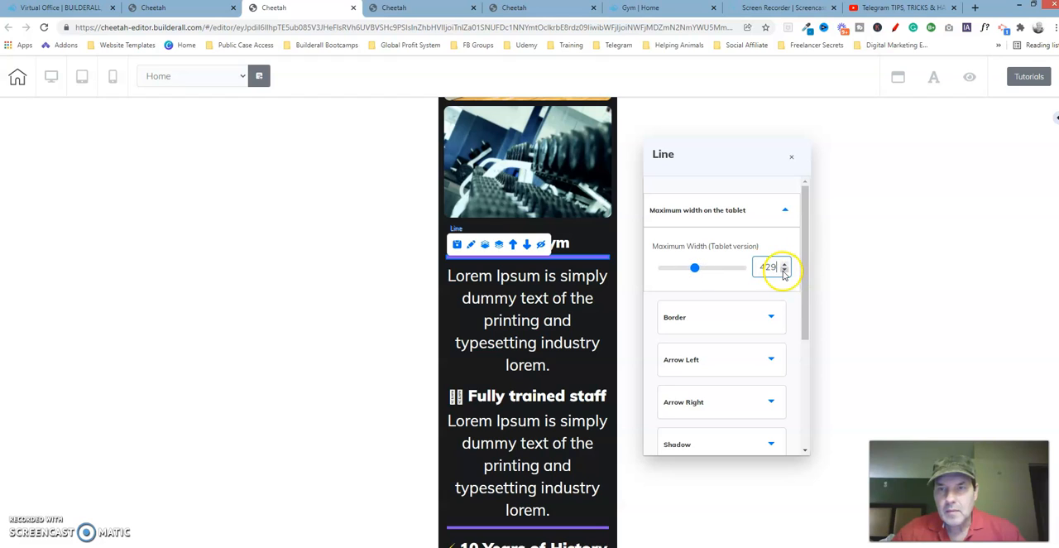
left_click(766, 317)
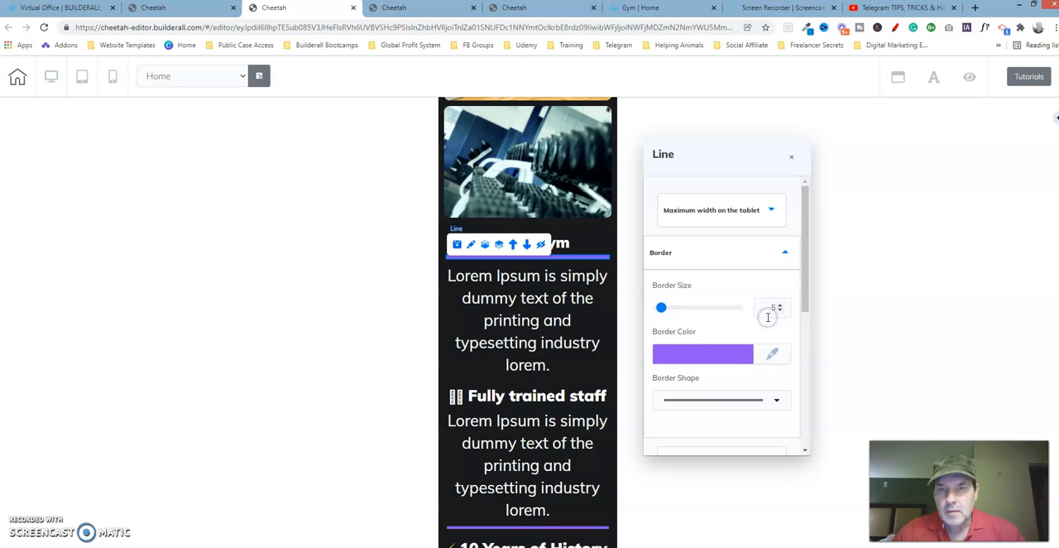
Step: Examine the lateral spacing of the line under the reference page's Fully trained staff heading
left_click(532, 10)
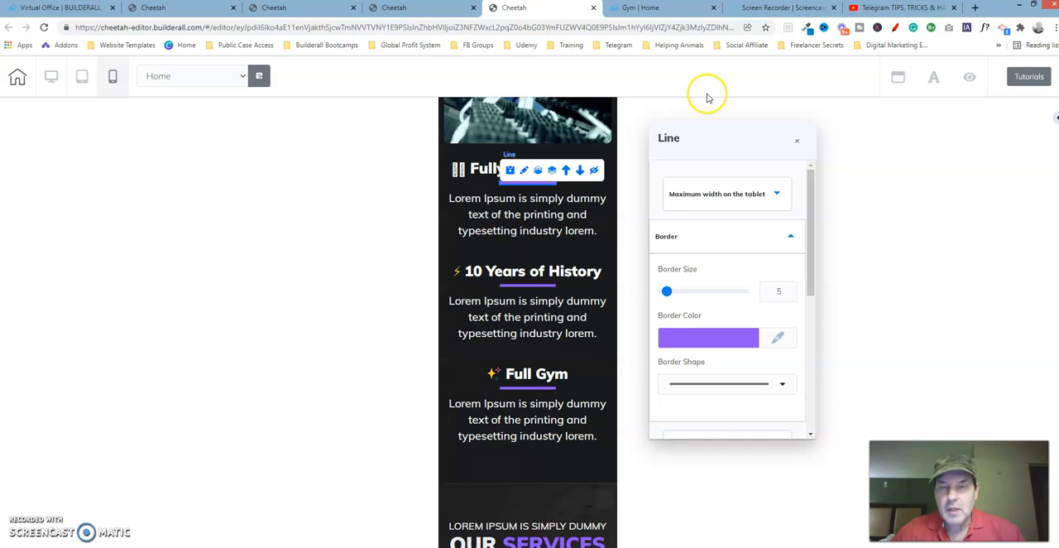
left_click(735, 238)
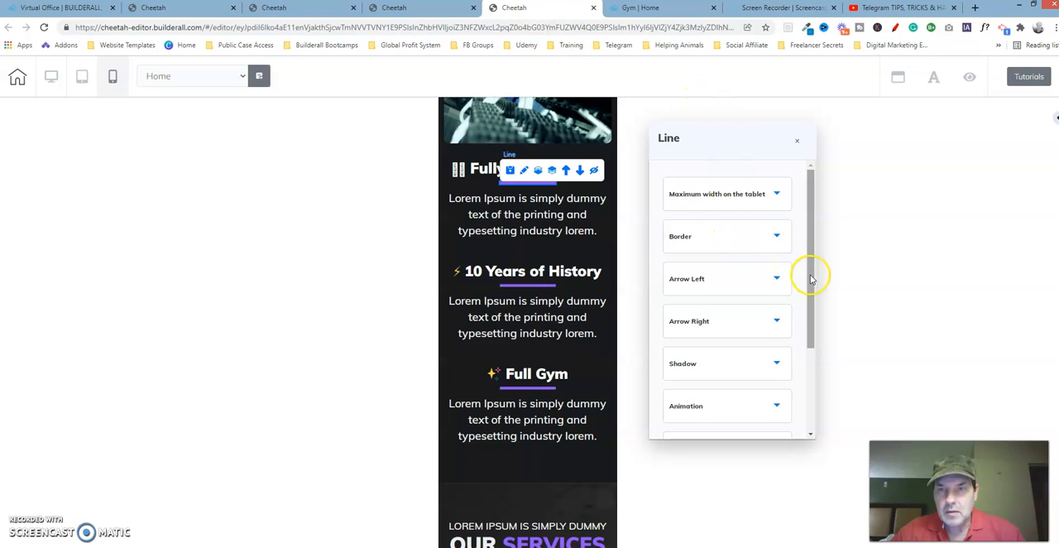
left_click_drag(811, 279, 818, 360)
left_click(761, 367)
left_click_drag(811, 282, 818, 369)
Step: Set the combined left and right spacing of the edited page's Full Gym line to 100, check it against the reference, and close its settings
left_click(317, 6)
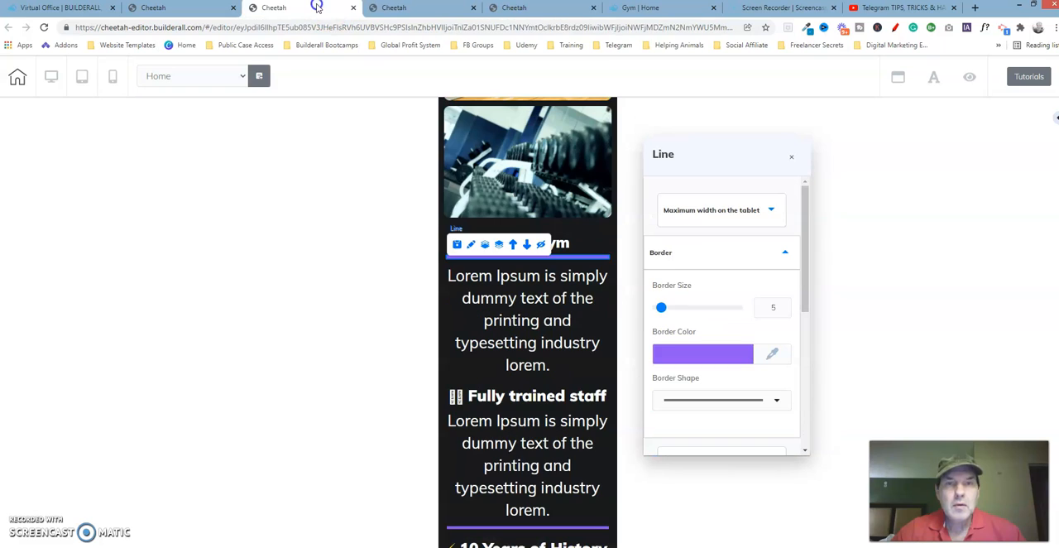
left_click(784, 252)
left_click_drag(808, 237, 814, 332)
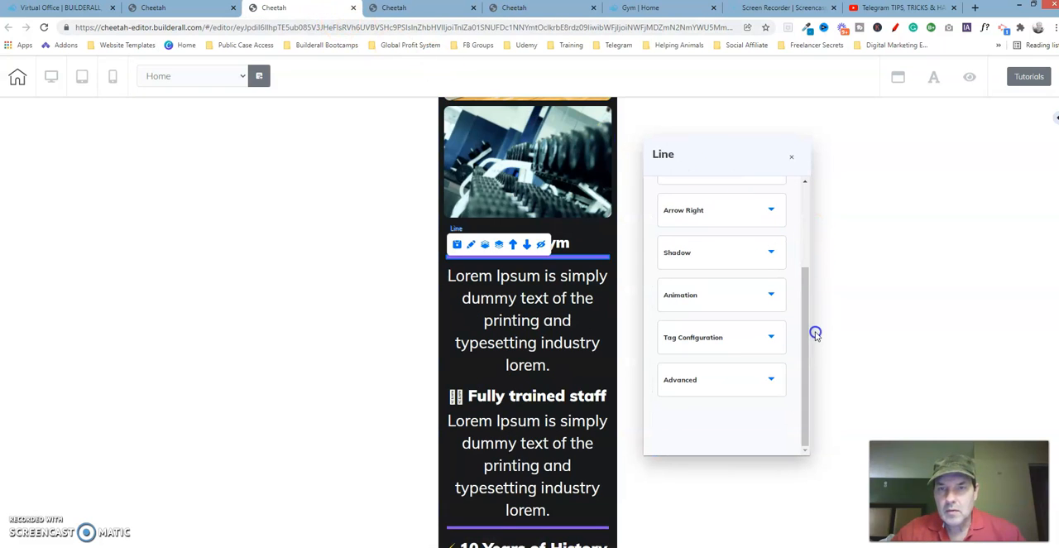
left_click(726, 378)
left_click_drag(806, 279, 807, 348)
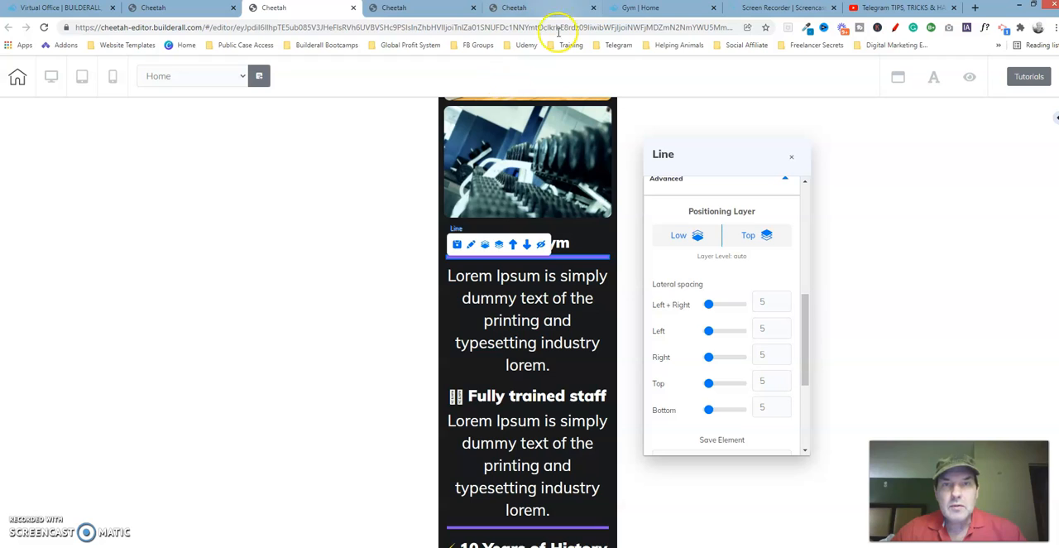
left_click(544, 10)
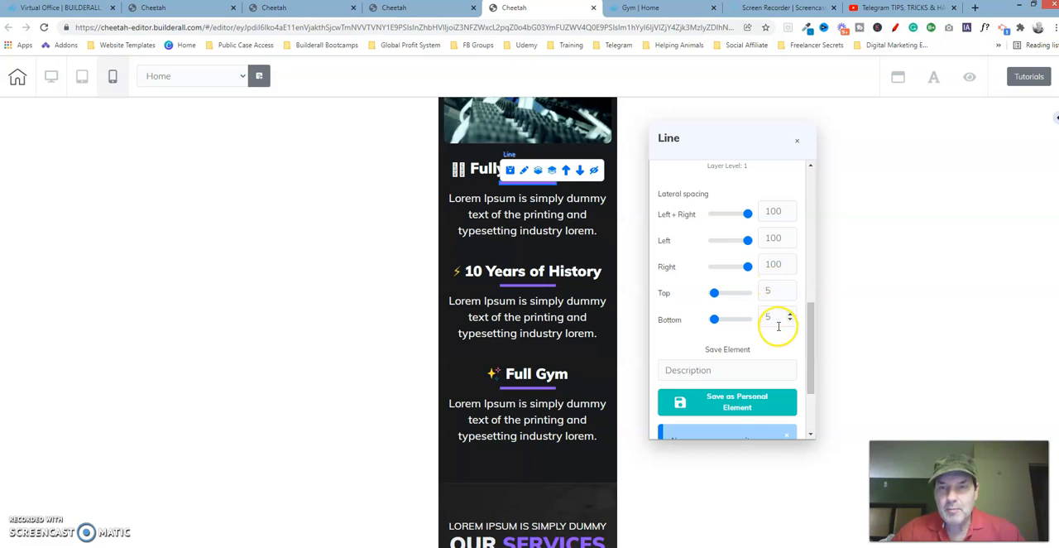
left_click(305, 10)
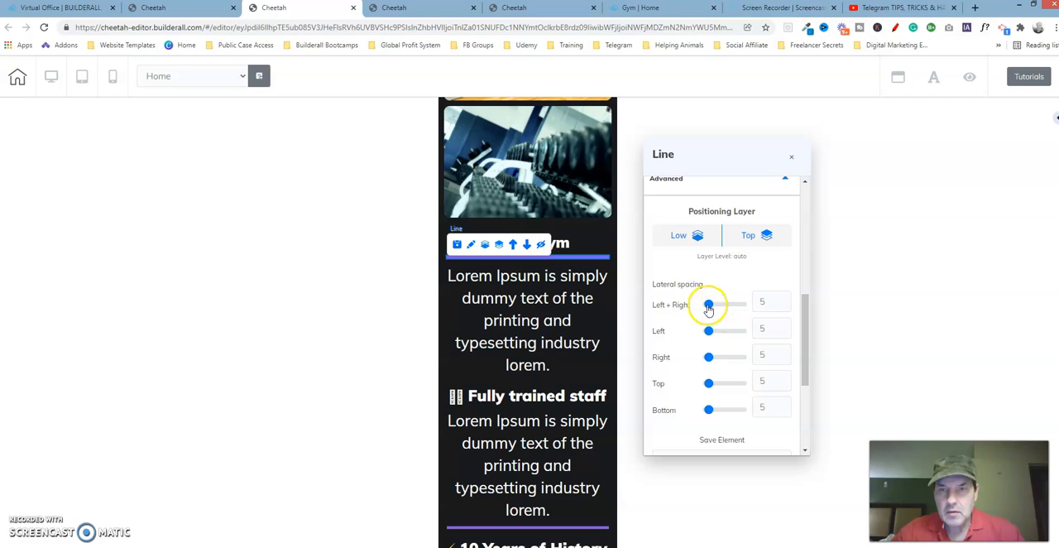
left_click_drag(708, 305, 760, 307)
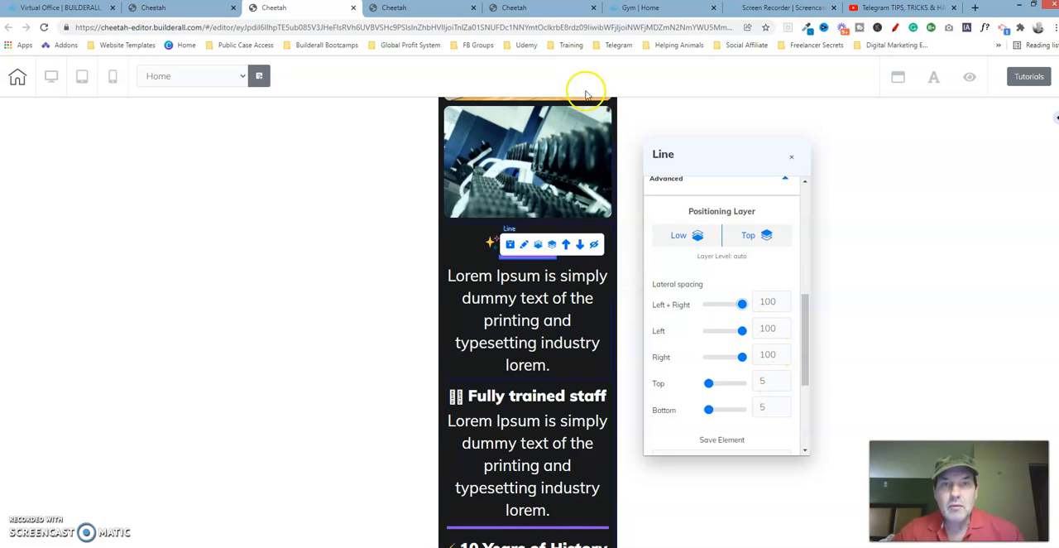
left_click(561, 8)
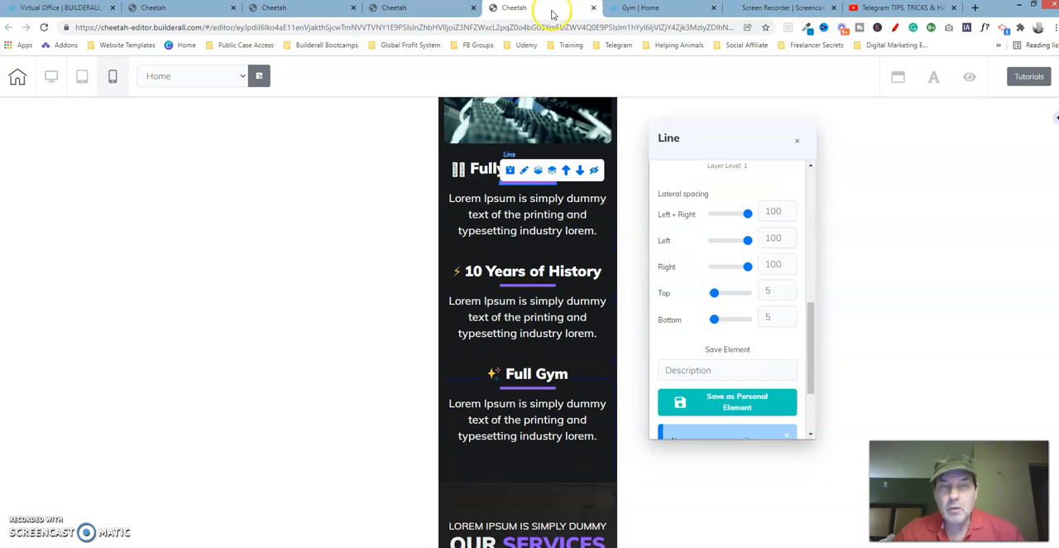
left_click(282, 8)
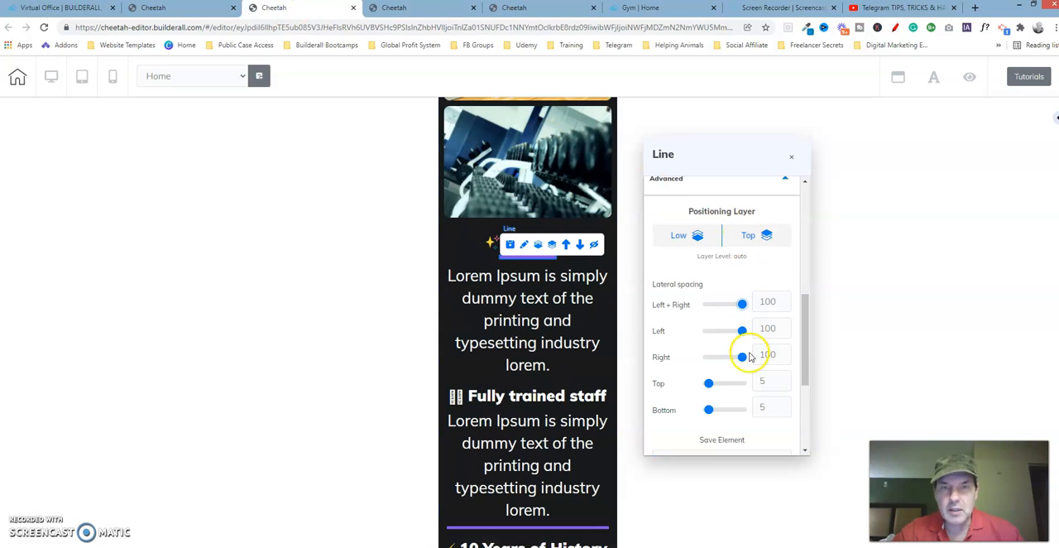
left_click(791, 158)
Step: Examine the mobile text size and alignment of the paragraph under Fully trained staff on the reference page
left_click(544, 305)
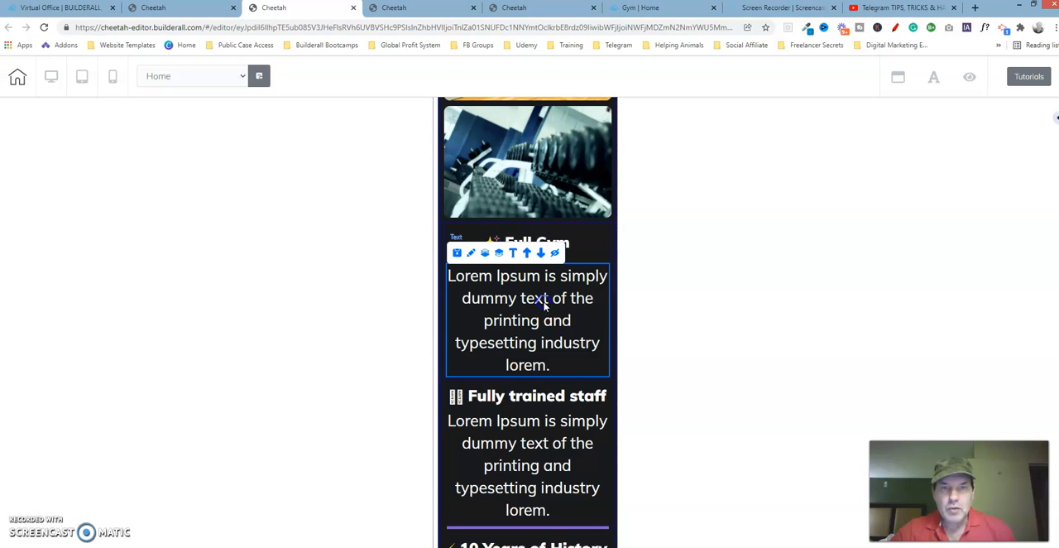
left_click(525, 8)
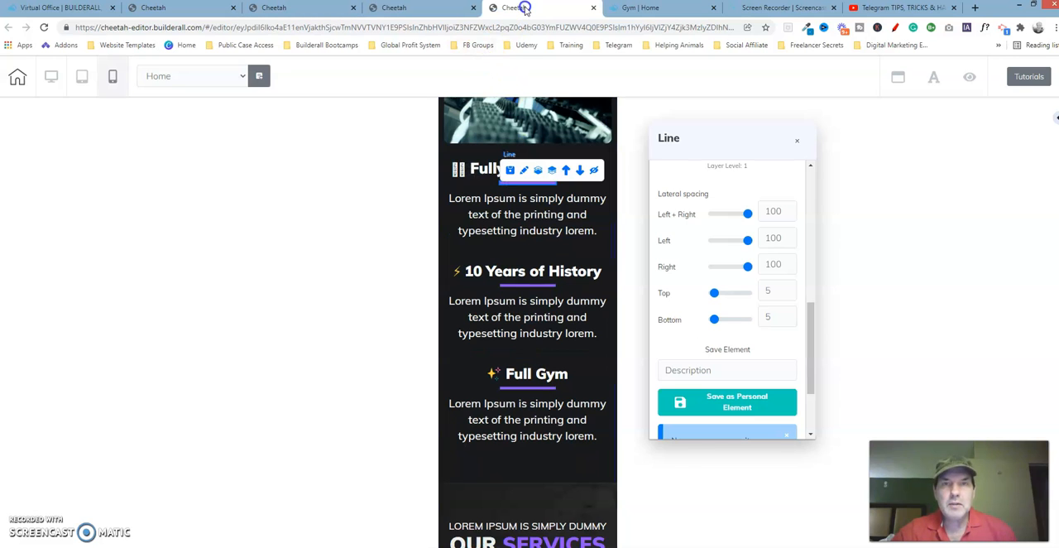
left_click(549, 204)
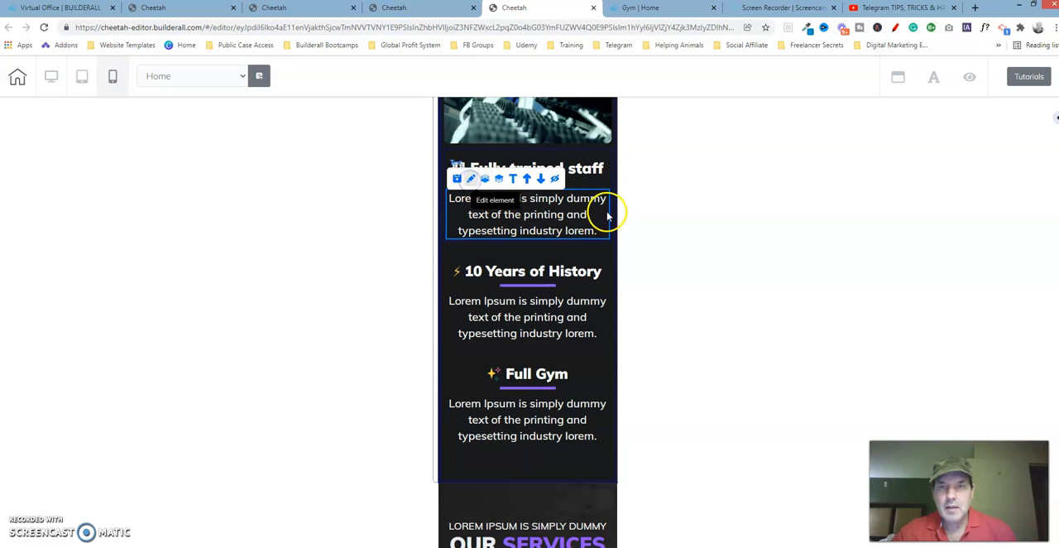
left_click_drag(601, 211, 768, 170)
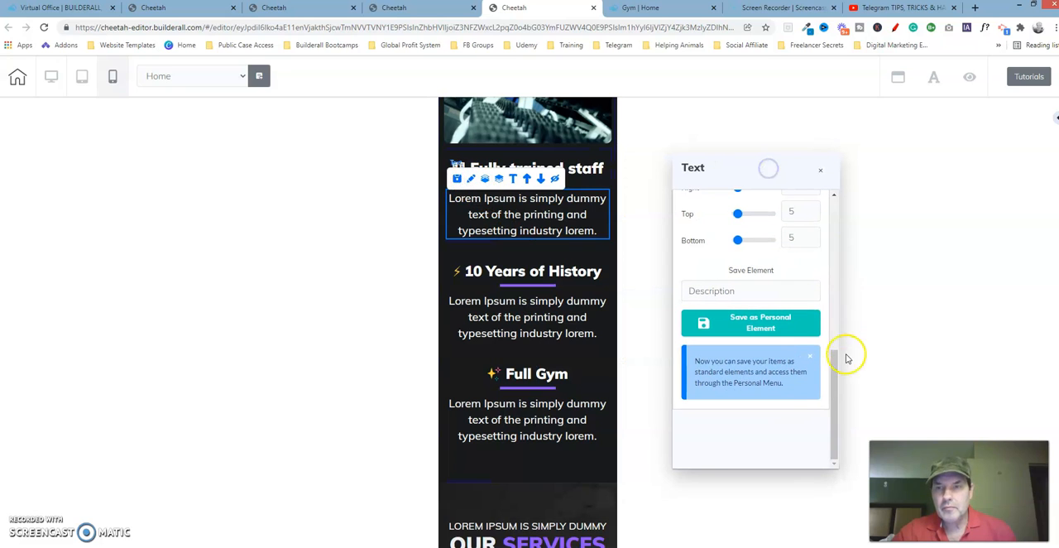
left_click_drag(835, 370, 810, 159)
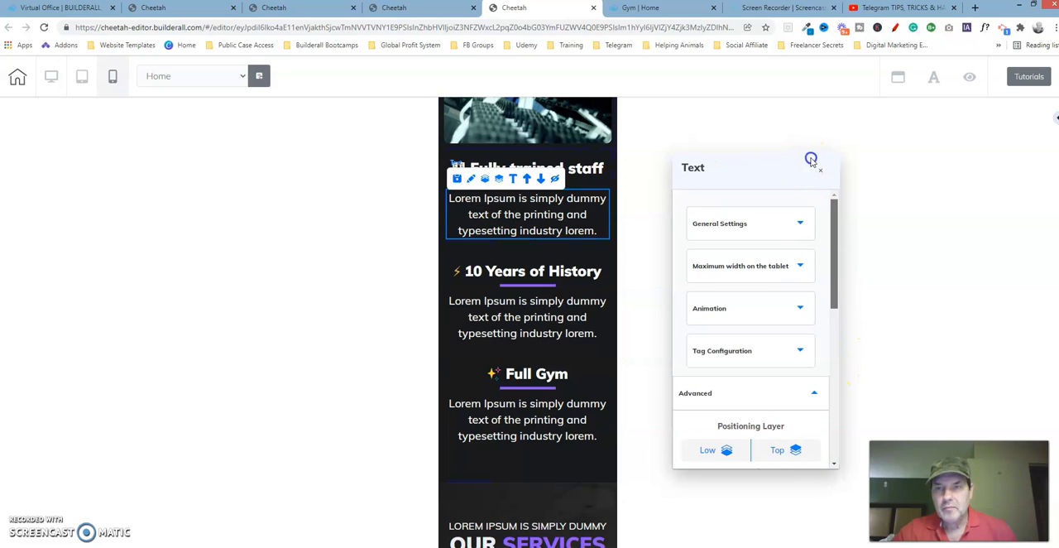
left_click(762, 228)
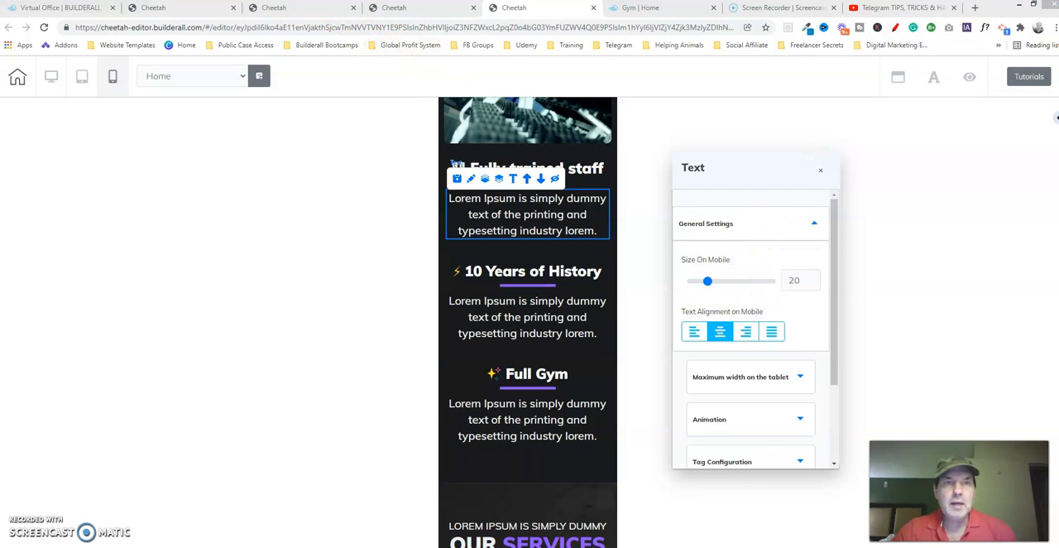
Step: On the edited page, set the mobile text size of the paragraph under Full Gym to 20
left_click(319, 10)
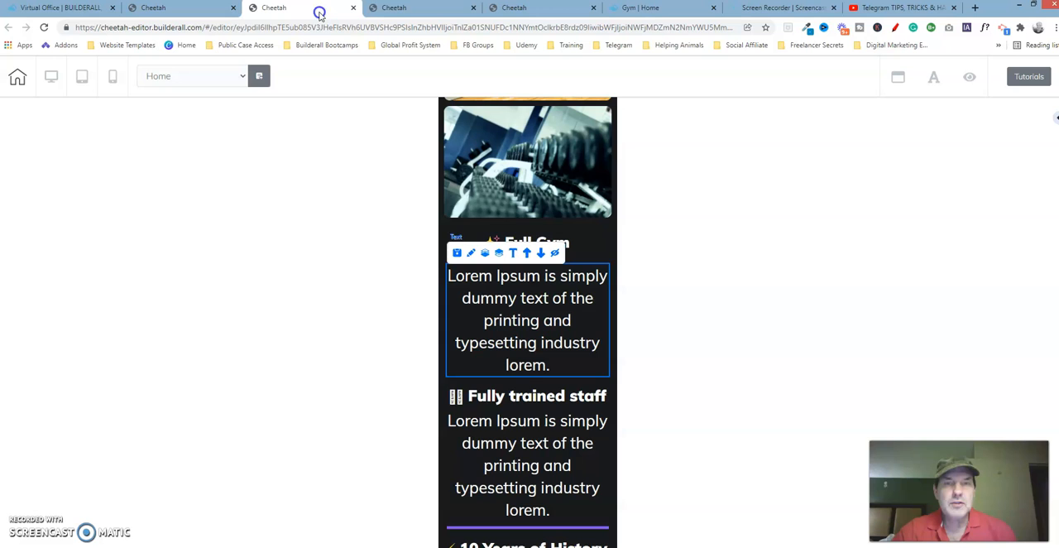
left_click(476, 253)
left_click_drag(555, 281, 756, 157)
left_click_drag(863, 350, 862, 212)
left_click(826, 220)
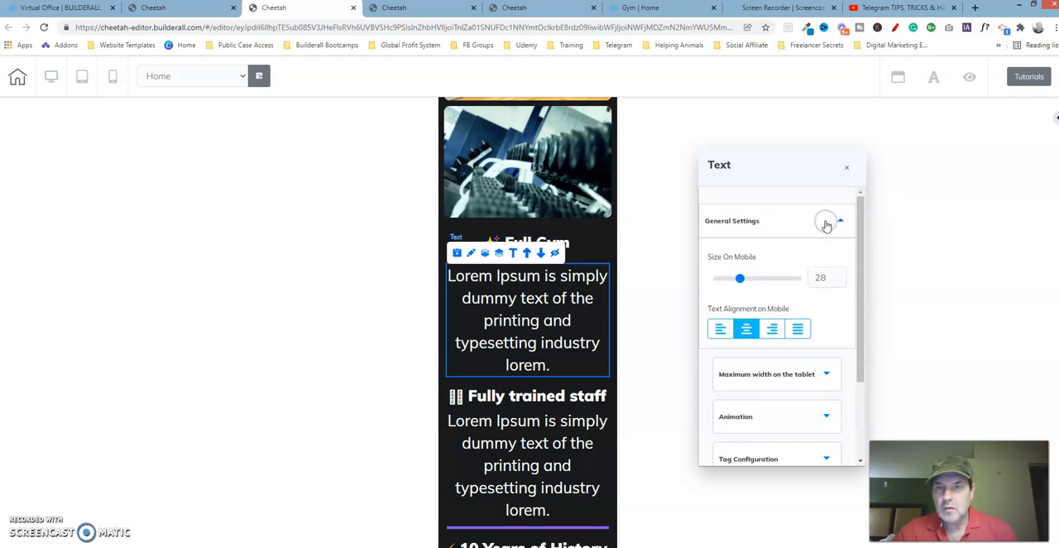
left_click(839, 282)
left_click(839, 282)
left_click(839, 282)
left_click(840, 282)
left_click(840, 283)
left_click(840, 282)
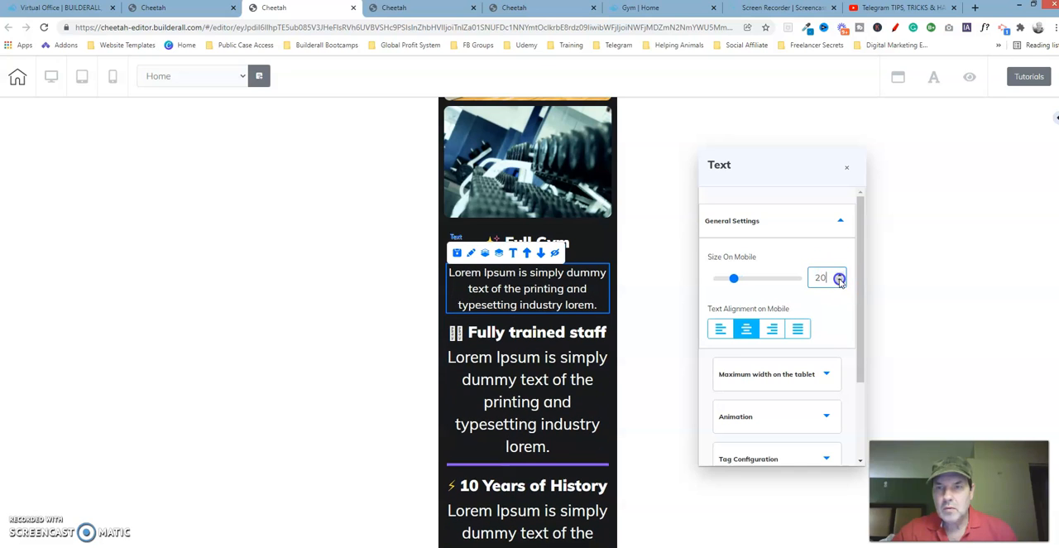
Step: Compare the lateral spacing of the paragraph under Full Gym with the reference page's Fully trained staff paragraph, and close the edited page's text settings
left_click(815, 217)
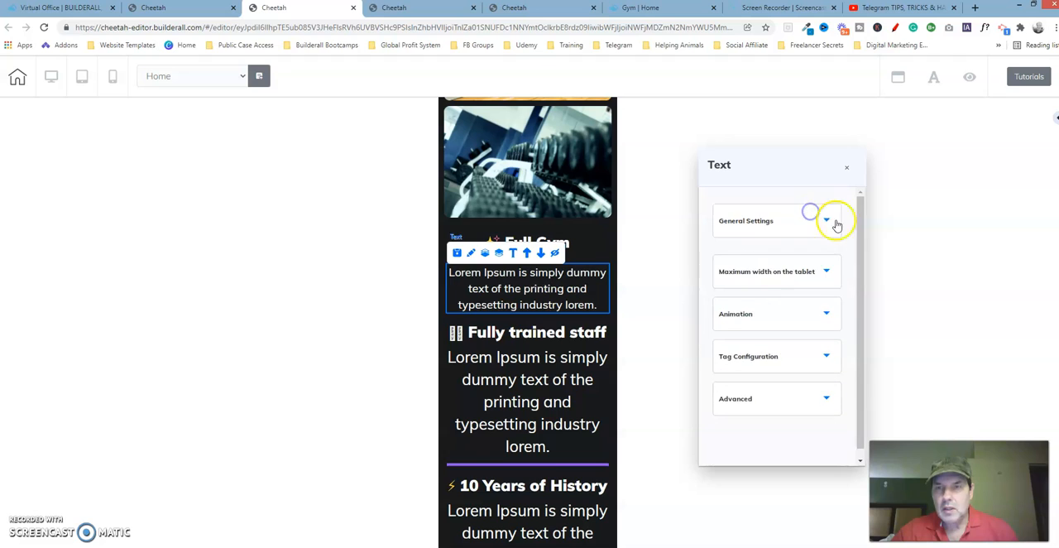
left_click(801, 393)
left_click_drag(861, 285, 868, 406)
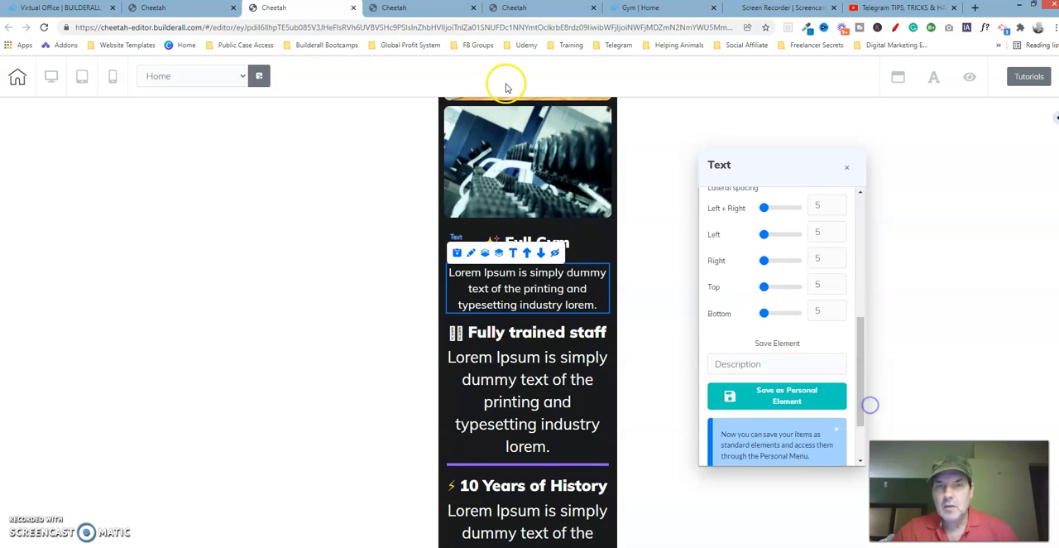
left_click(507, 6)
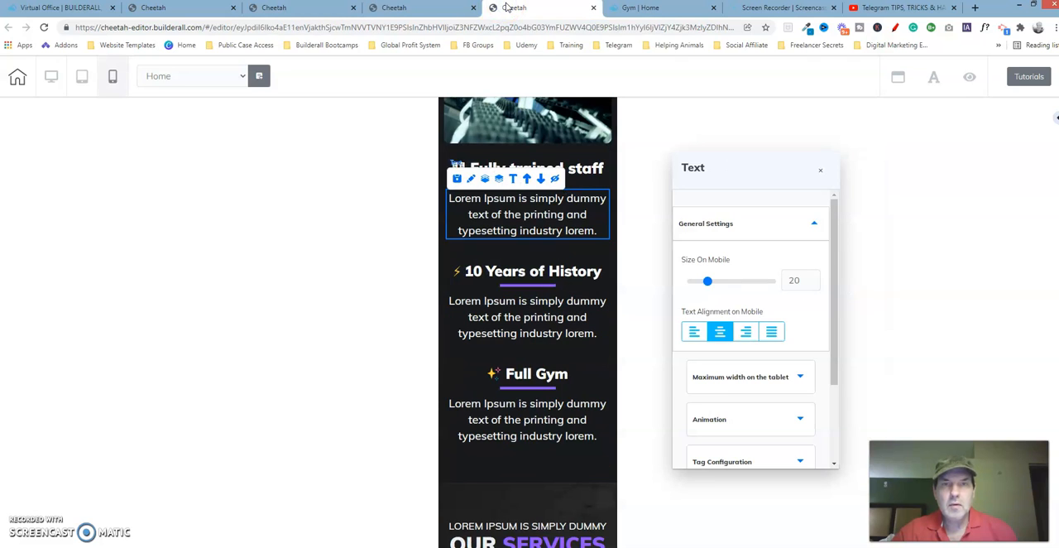
left_click(787, 220)
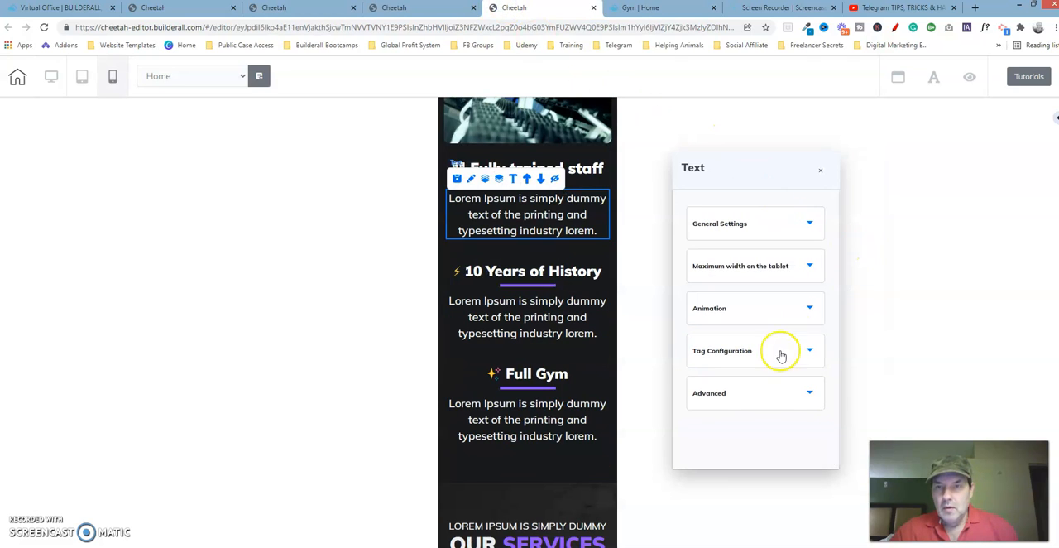
left_click(756, 397)
left_click_drag(835, 276, 834, 382)
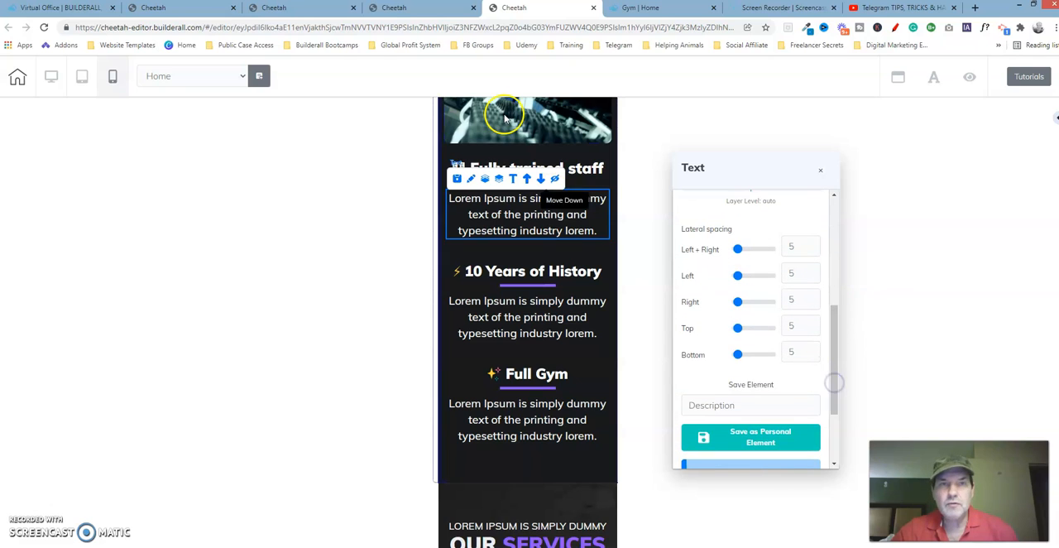
left_click(296, 10)
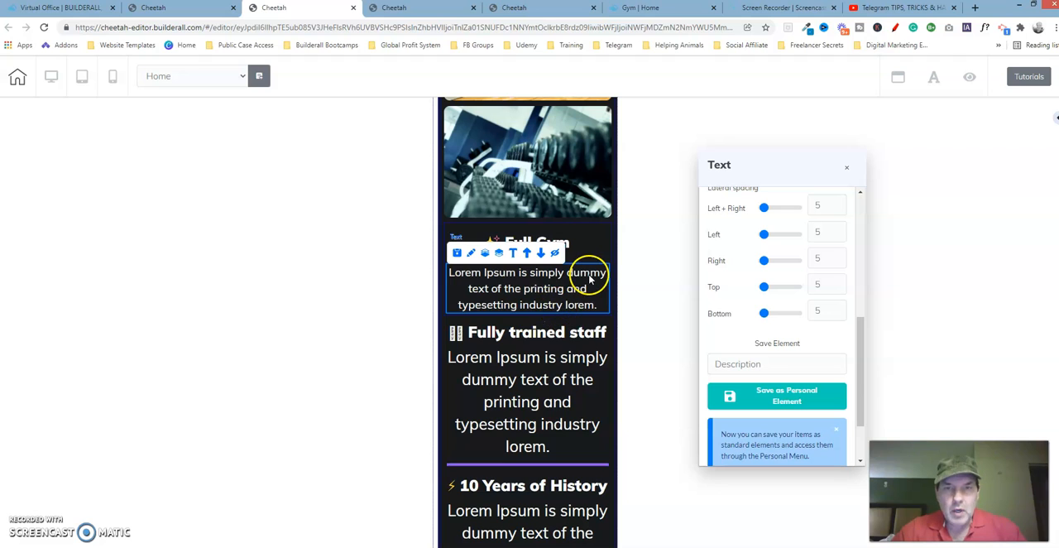
left_click(846, 167)
Step: Move the line below the 10 Years of History paragraph up so it sits directly under that heading
left_click(587, 184)
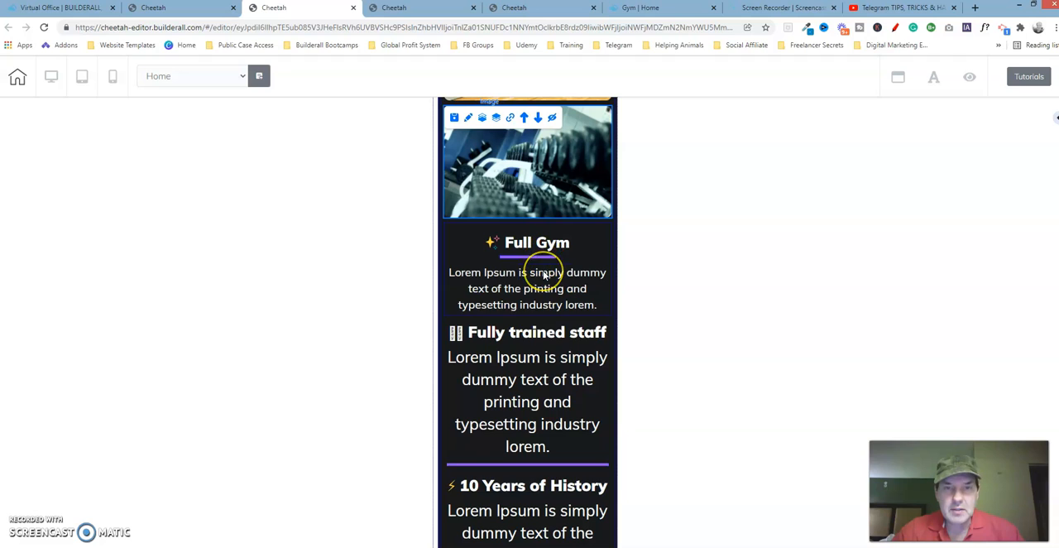
left_click(556, 518)
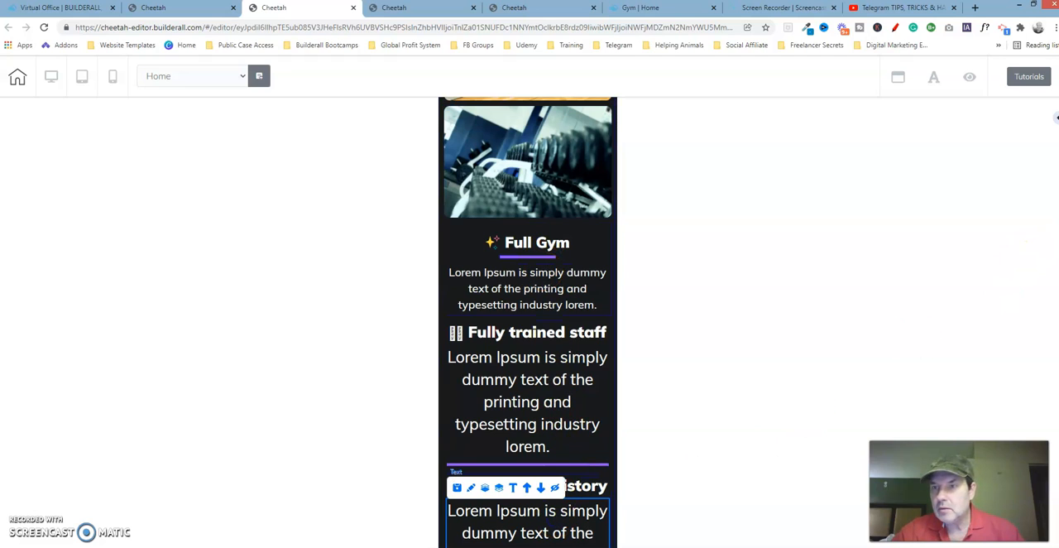
scroll(528, 323, "down", 4)
scroll(527, 323, "up", 1)
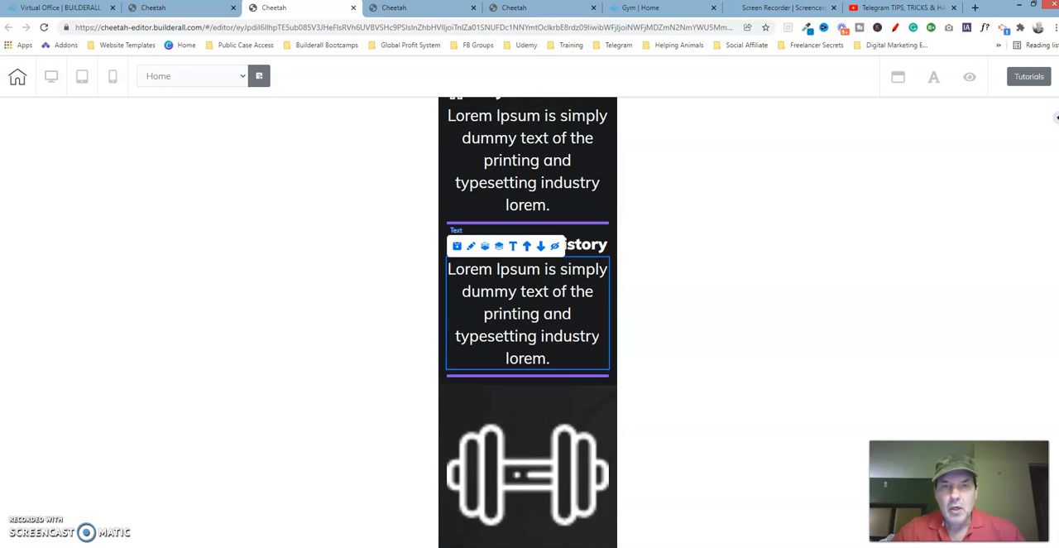
left_click(550, 377)
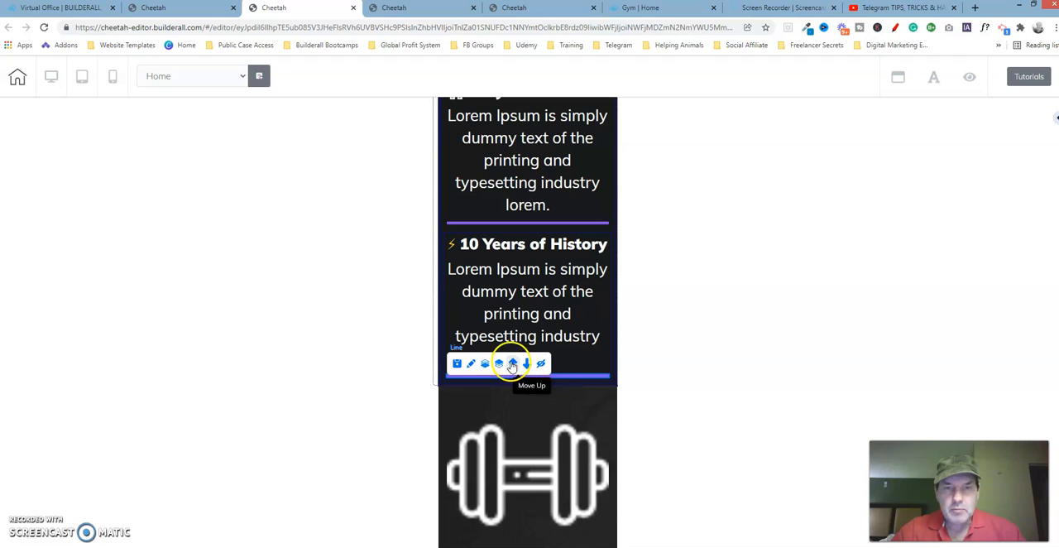
left_click(512, 365)
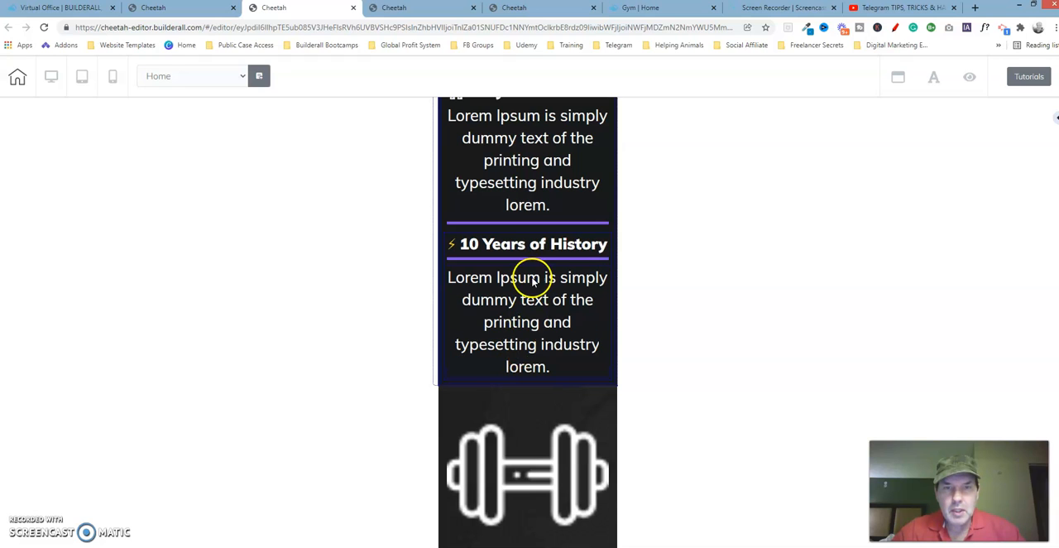
Step: Open the text settings of the paragraph under 10 Years of History, clear of the mobile layout
left_click(542, 341)
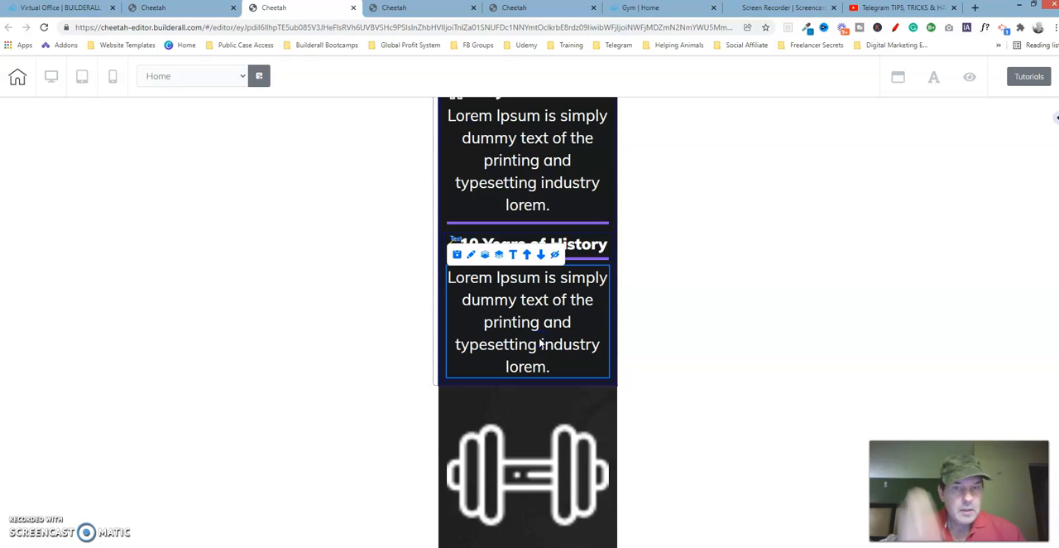
left_click(471, 256)
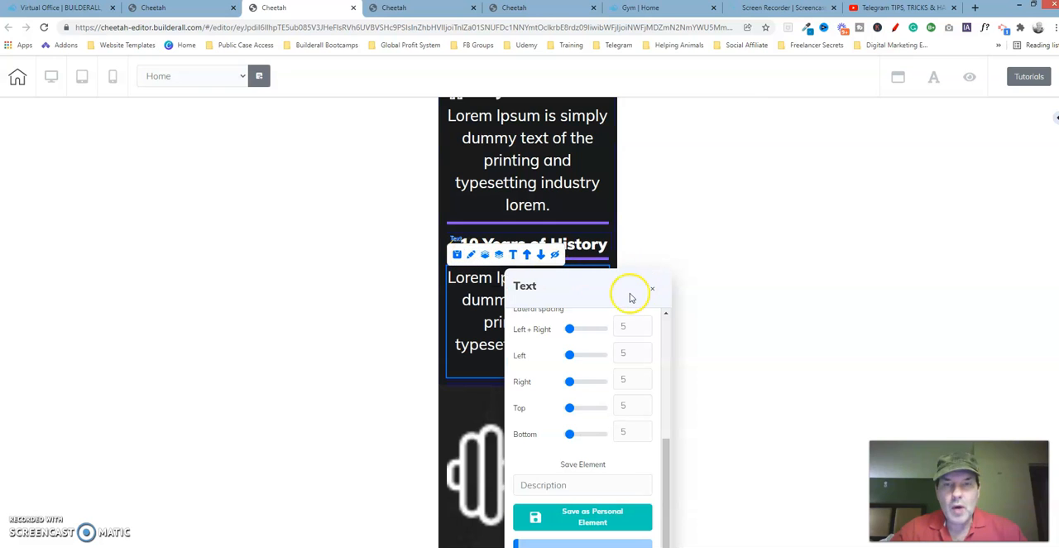
left_click_drag(619, 287, 792, 171)
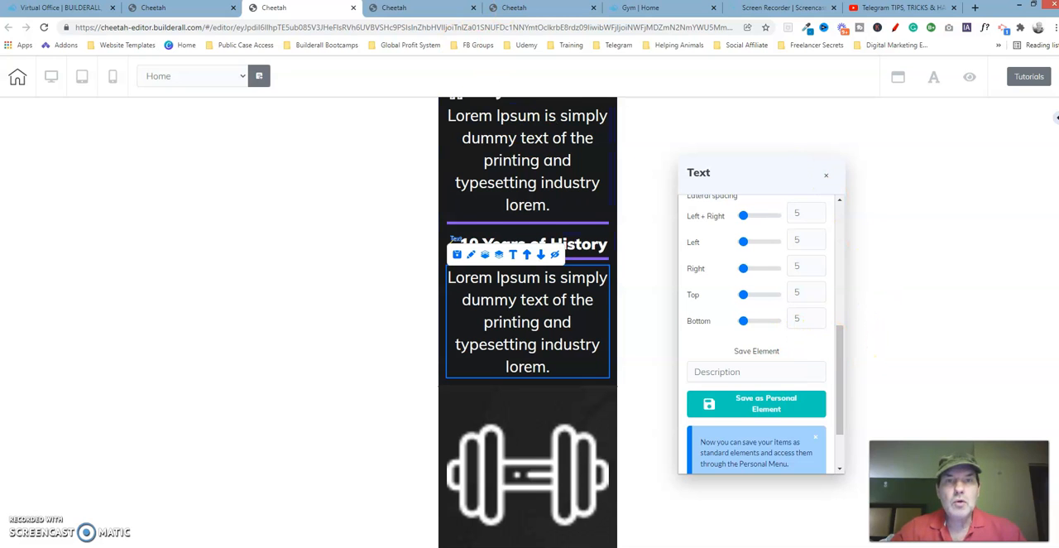
Step: On the reference page, select the box enclosing the Full Gym heading, line and paragraph, and examine its size settings
left_click(533, 9)
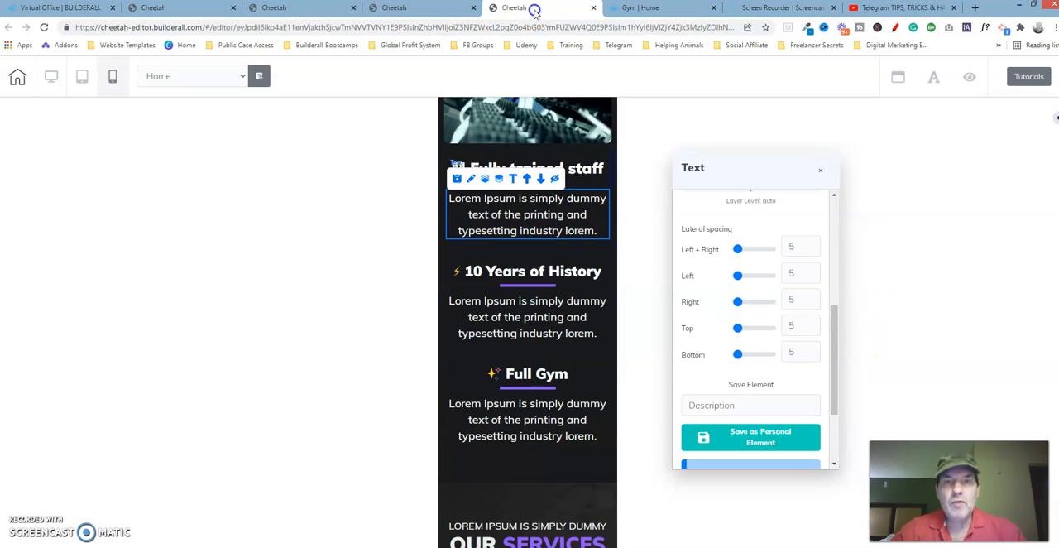
left_click(523, 426)
left_click(516, 468)
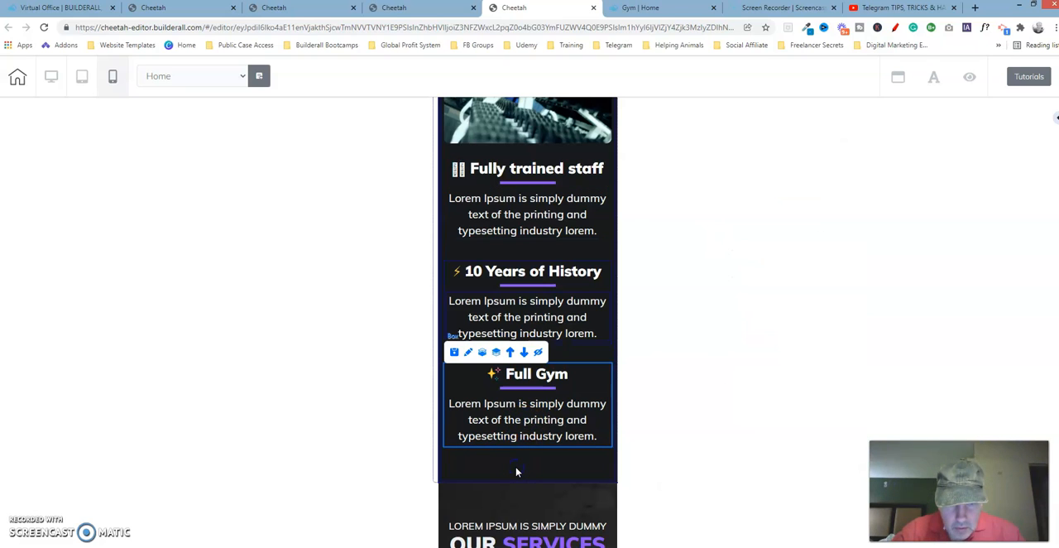
left_click(486, 418)
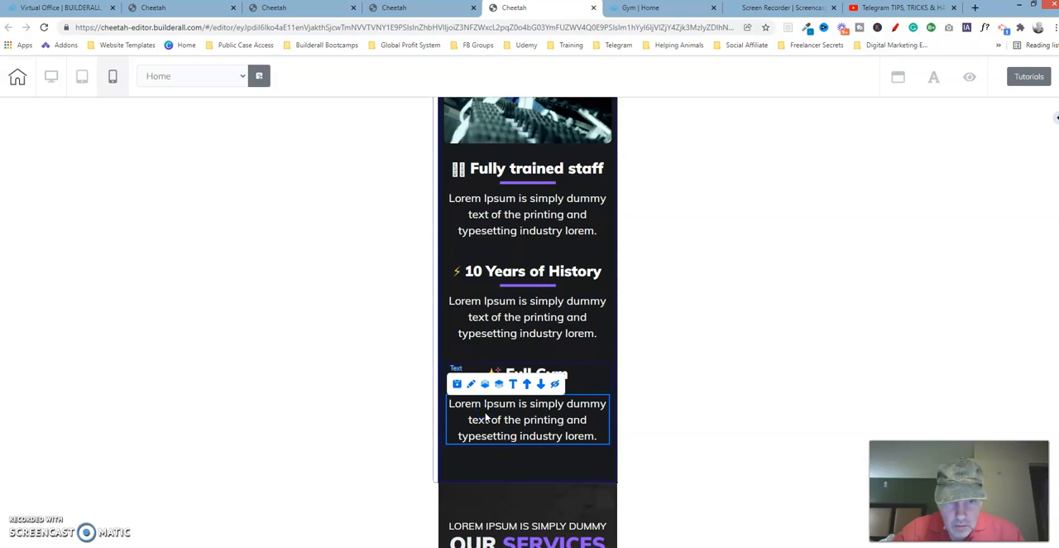
left_click(444, 374)
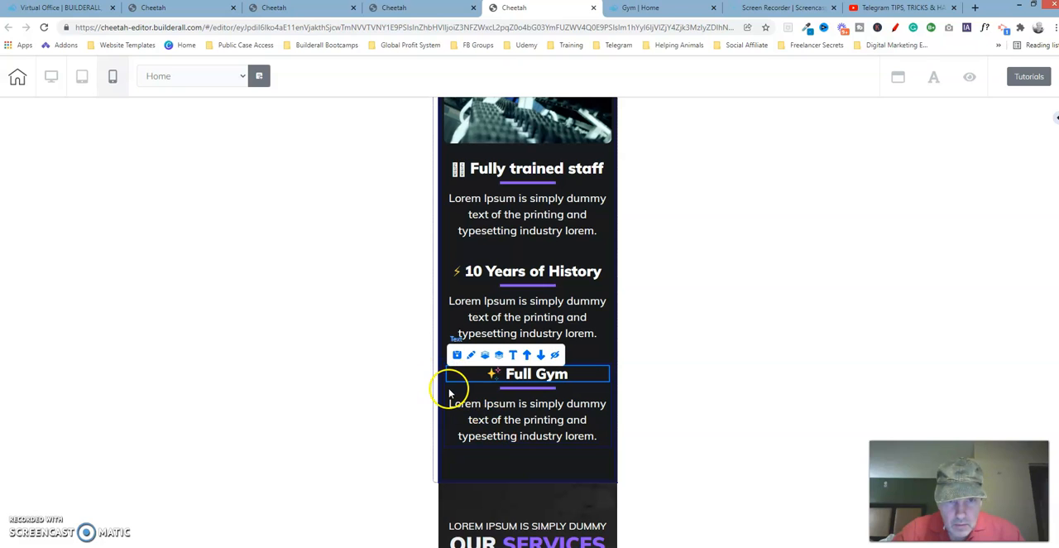
left_click(445, 394)
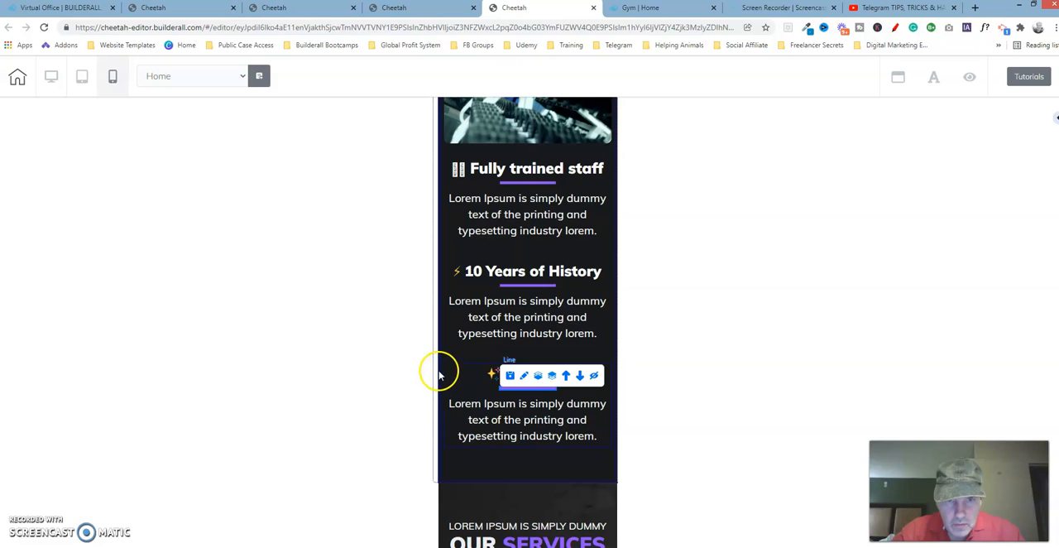
left_click(445, 373)
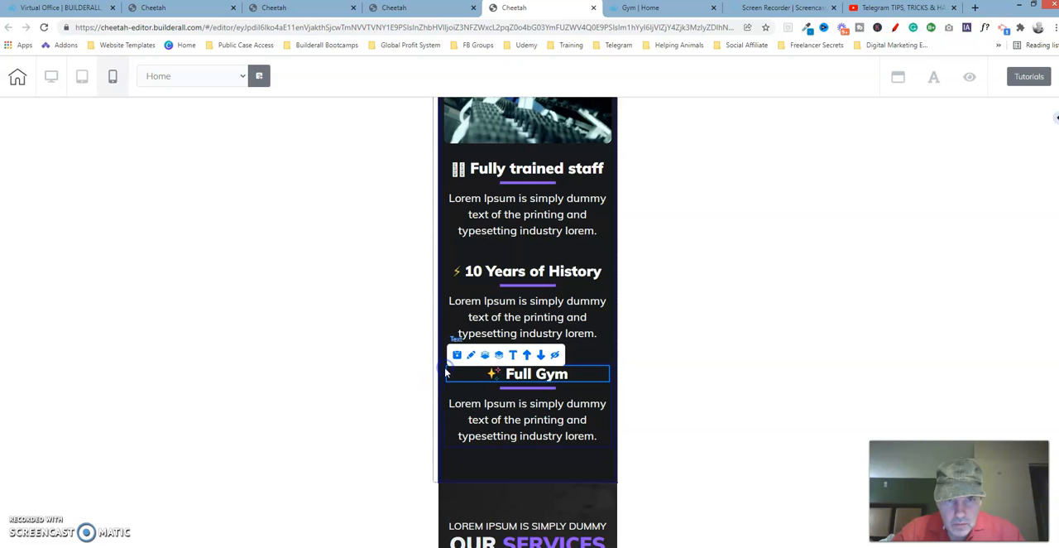
left_click(445, 428)
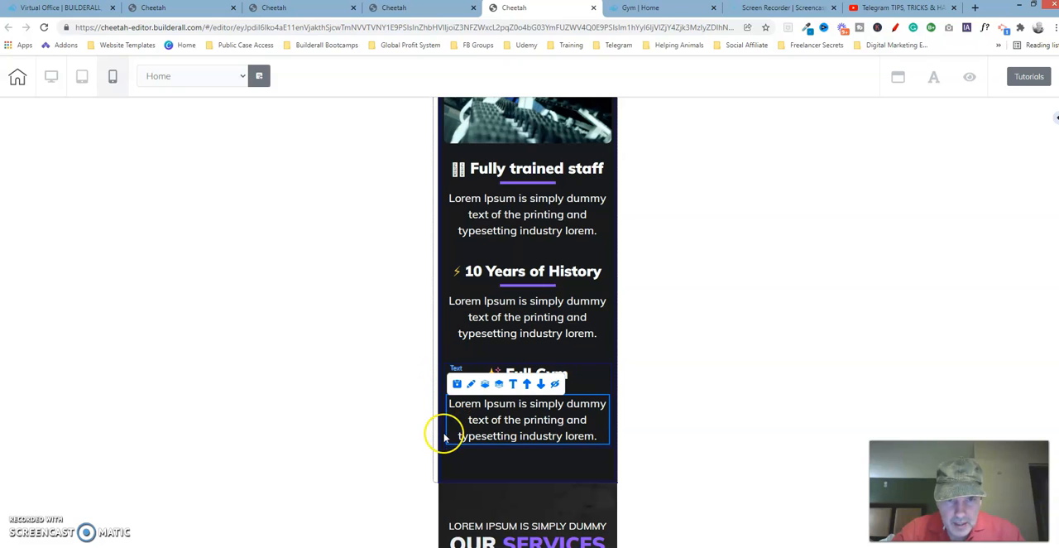
left_click(445, 438)
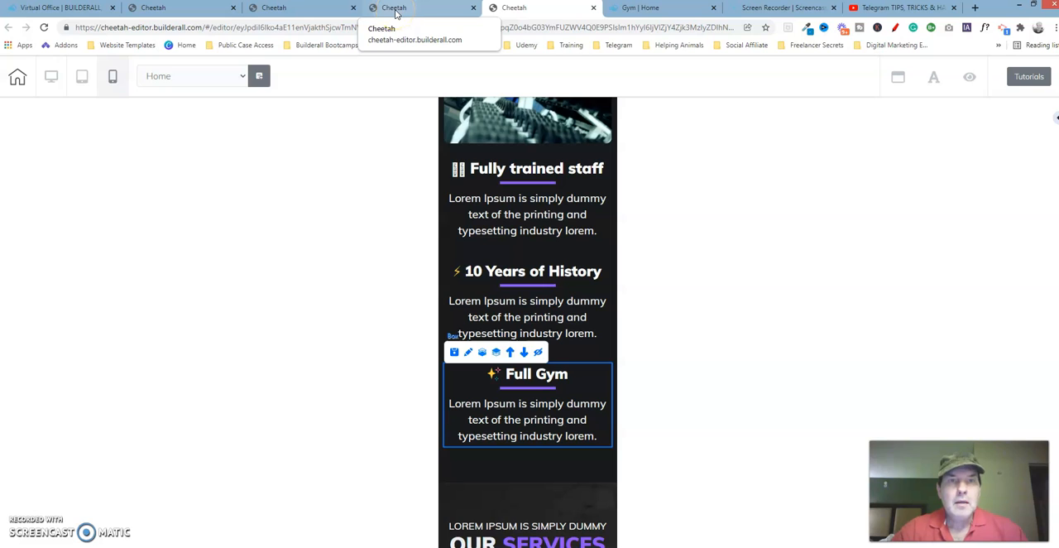
left_click(469, 353)
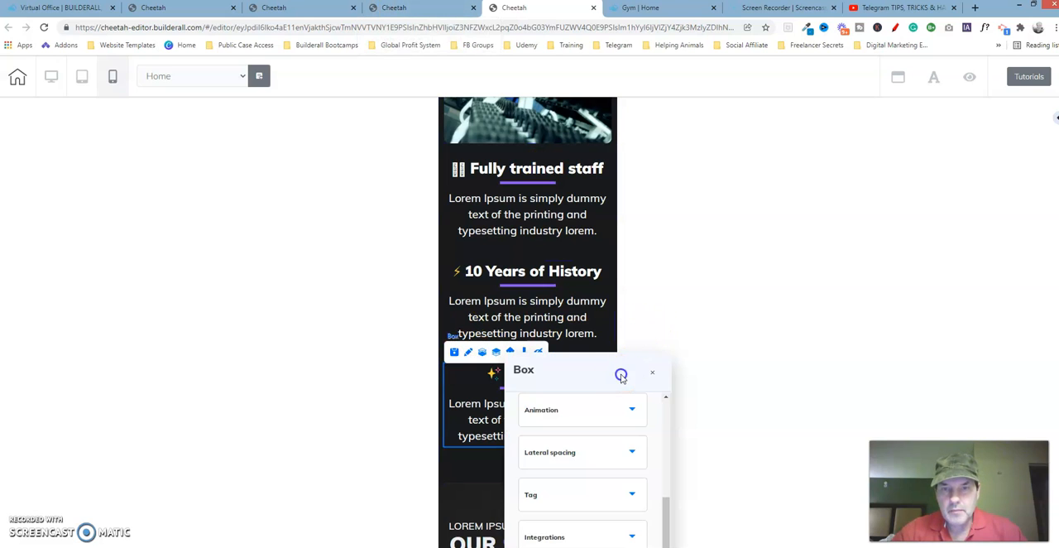
left_click_drag(621, 375, 791, 152)
left_click_drag(832, 293, 825, 179)
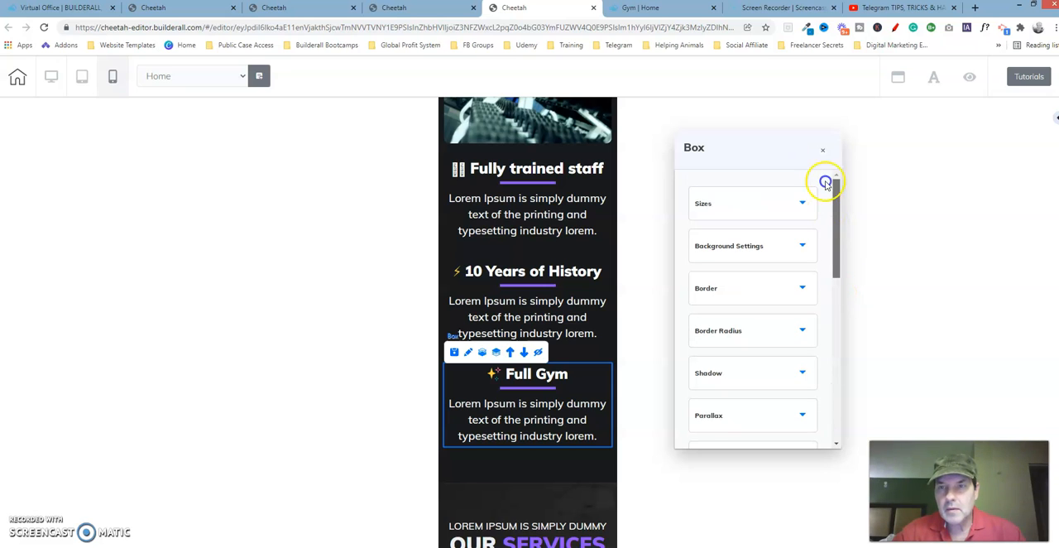
left_click(779, 206)
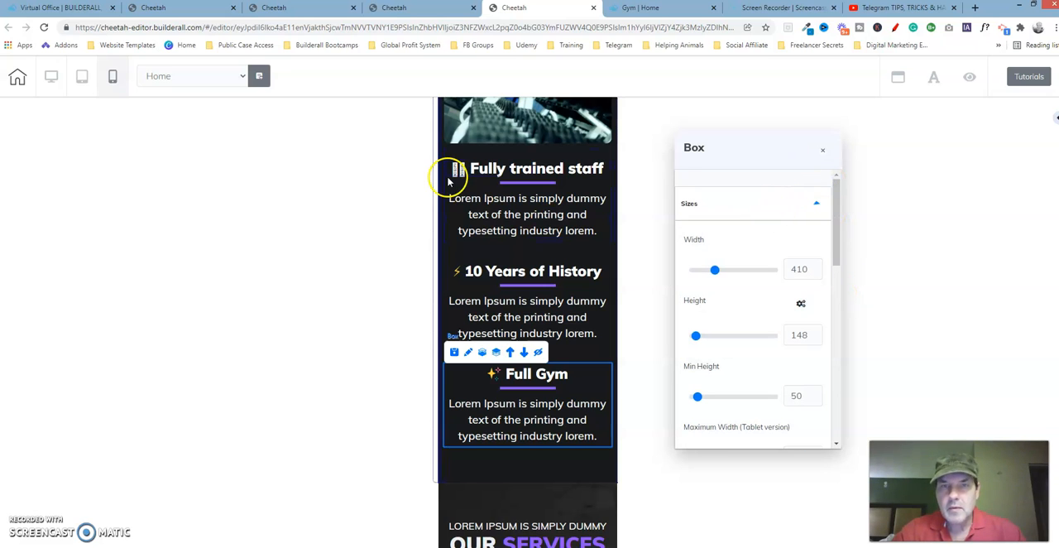
Step: On the edited page, examine the size settings of the box enclosing the 10 Years of History content
left_click(298, 7)
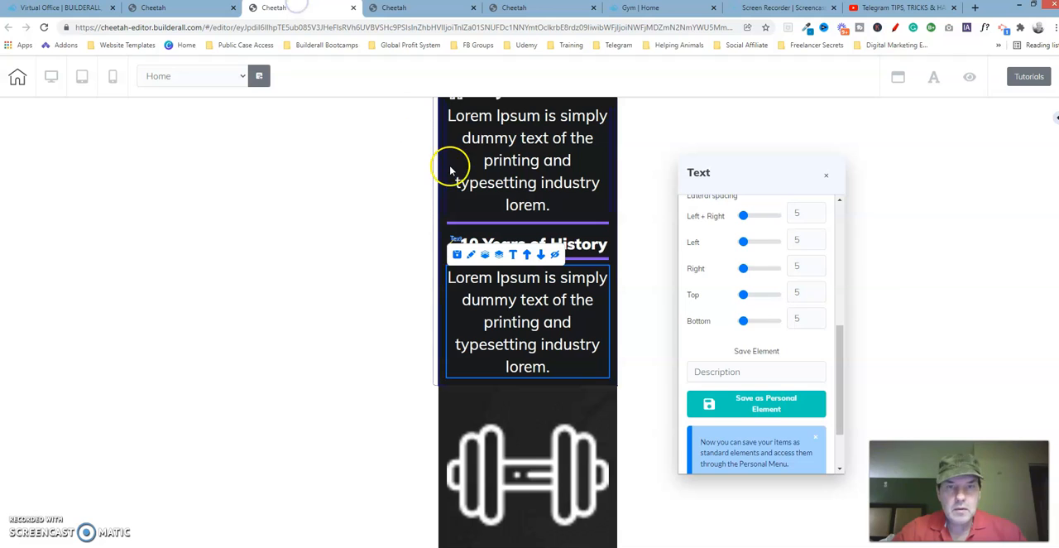
left_click(444, 283)
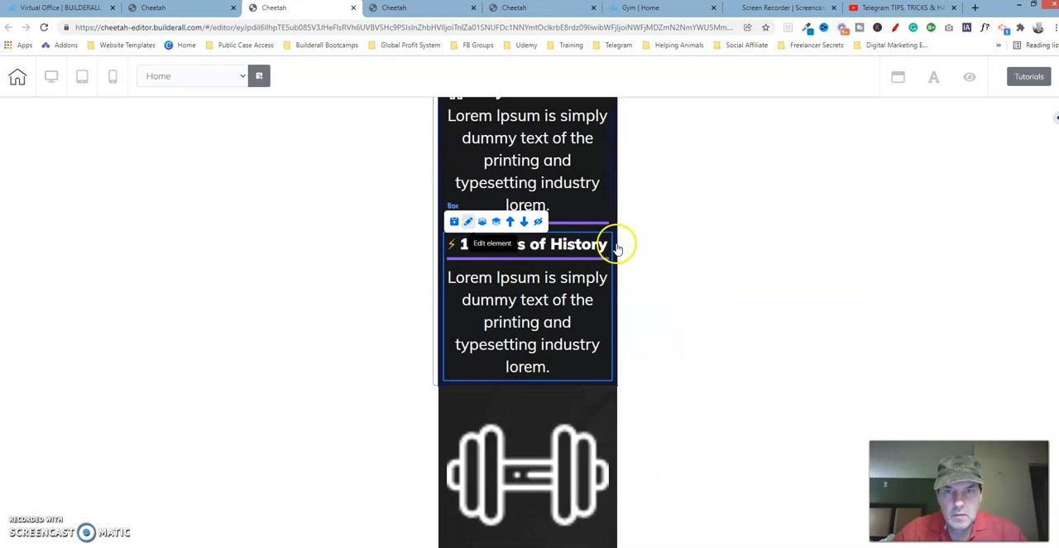
left_click_drag(571, 249, 721, 156)
left_click_drag(816, 307, 832, 193)
left_click(747, 214)
left_click(796, 281)
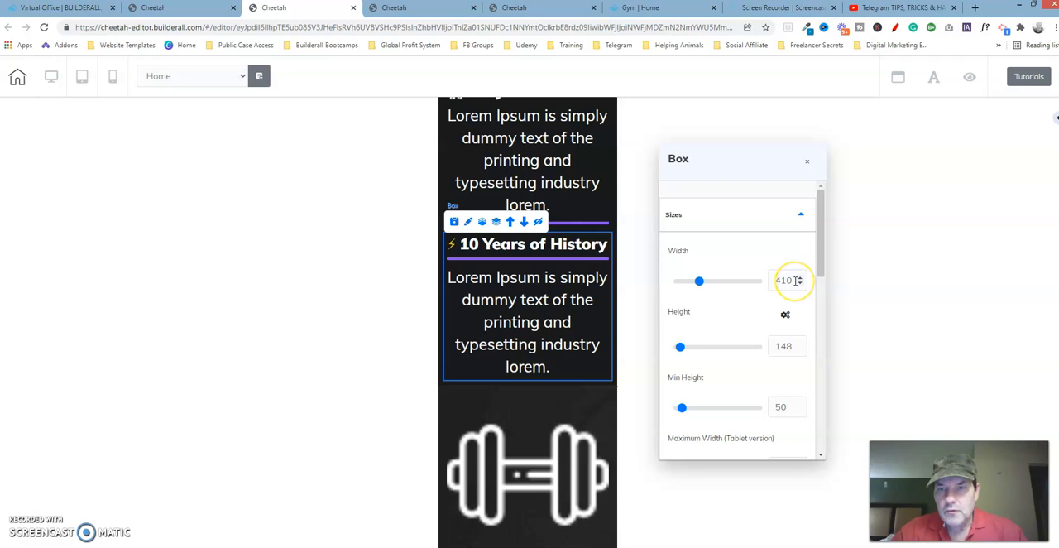
Step: Examine the lateral spacing of the Full Gym box on the reference page
left_click(540, 10)
left_click(784, 204)
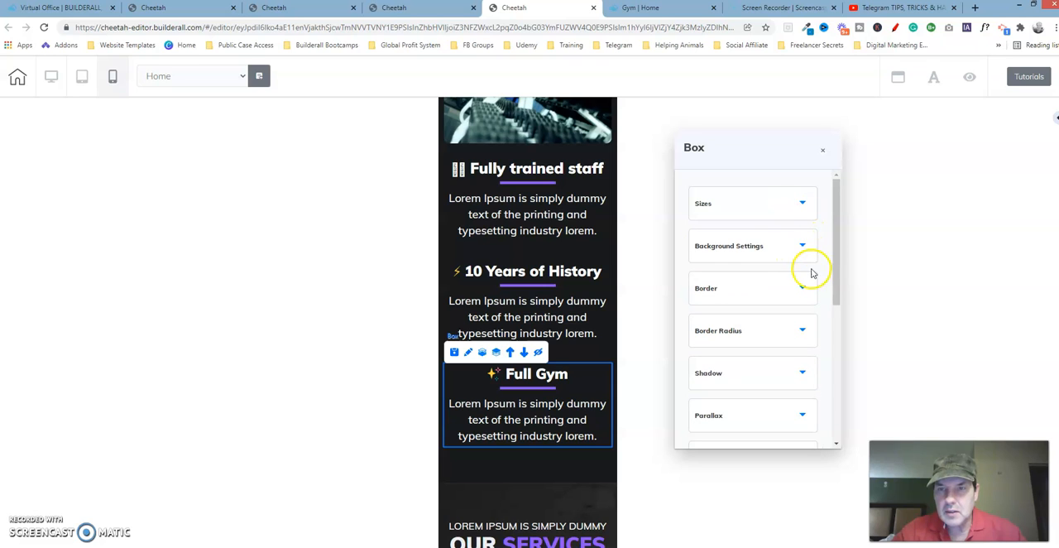
left_click_drag(837, 273, 854, 408)
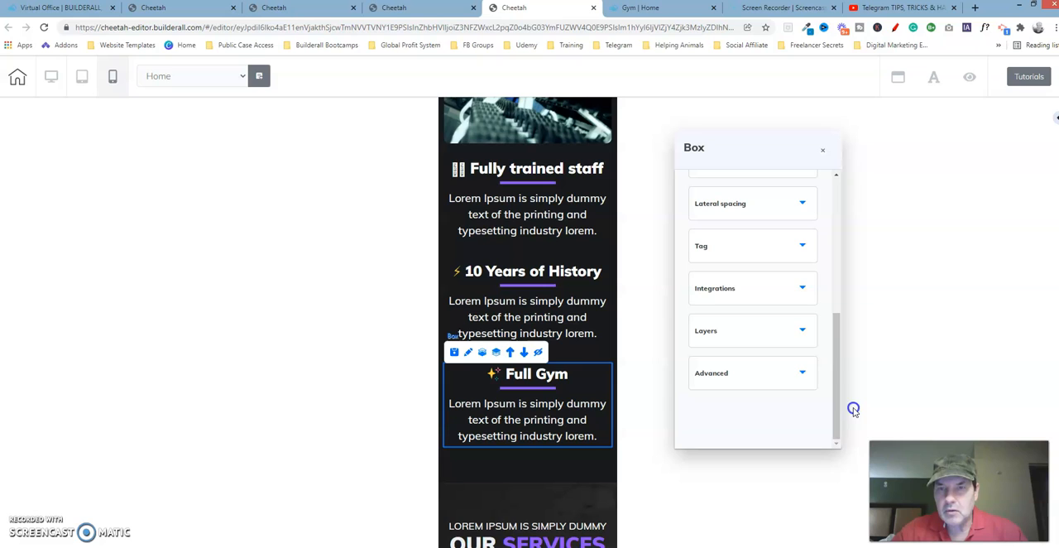
left_click(776, 207)
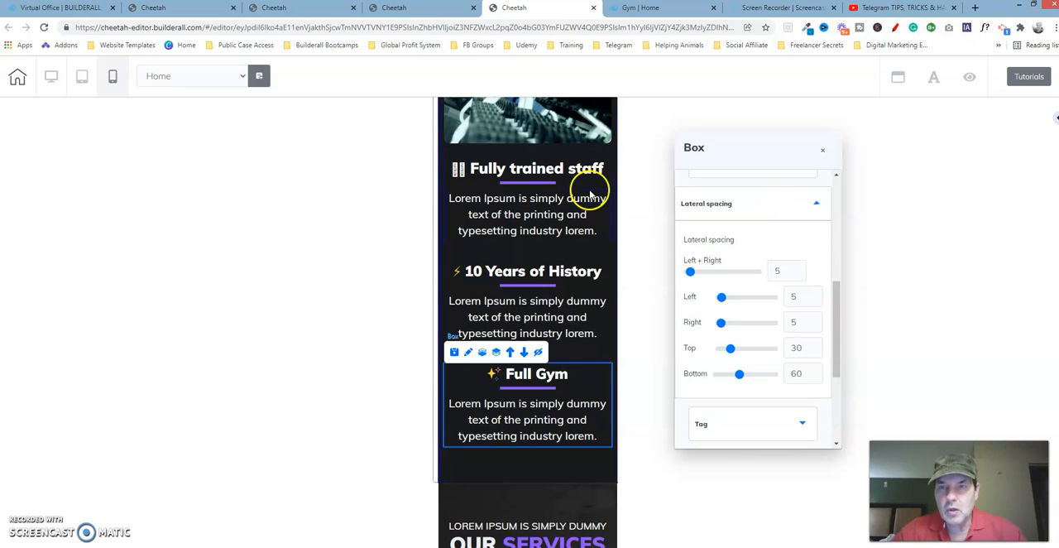
Step: On the edited page, open the lateral spacing settings of the box enclosing the 10 Years of History content, clear of the mobile layout
left_click(327, 10)
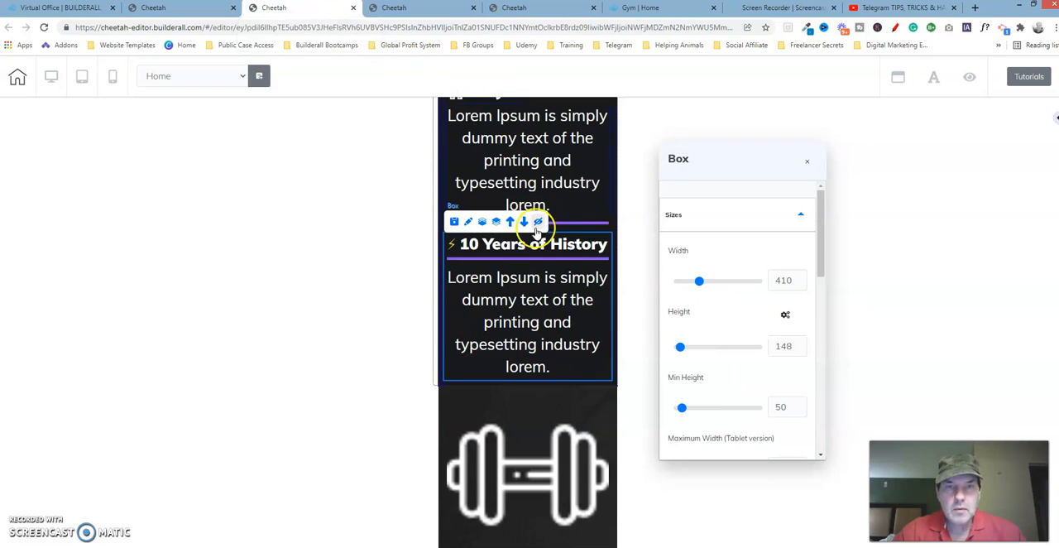
left_click(469, 227)
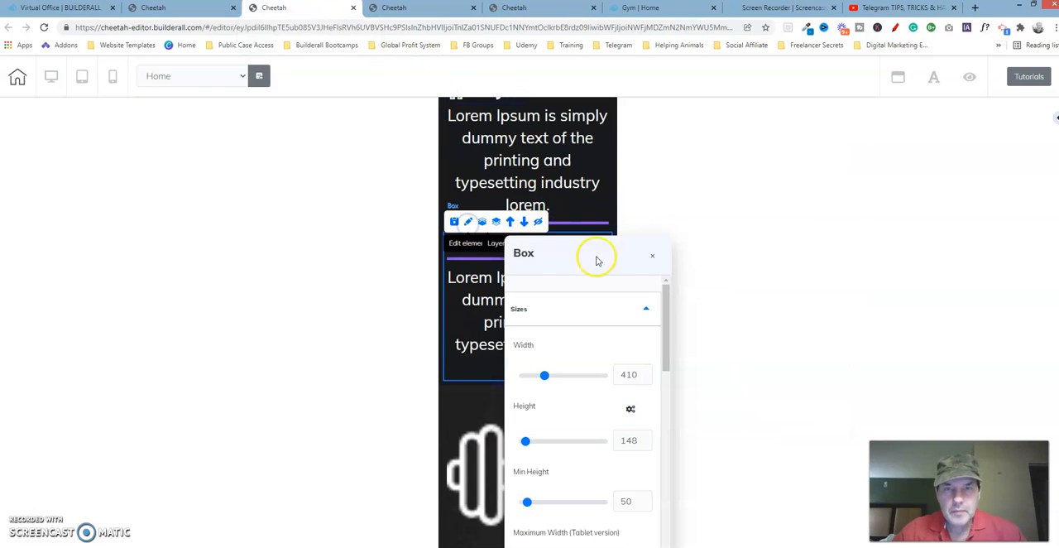
left_click_drag(612, 260, 751, 119)
left_click(782, 165)
left_click_drag(810, 158, 806, 307)
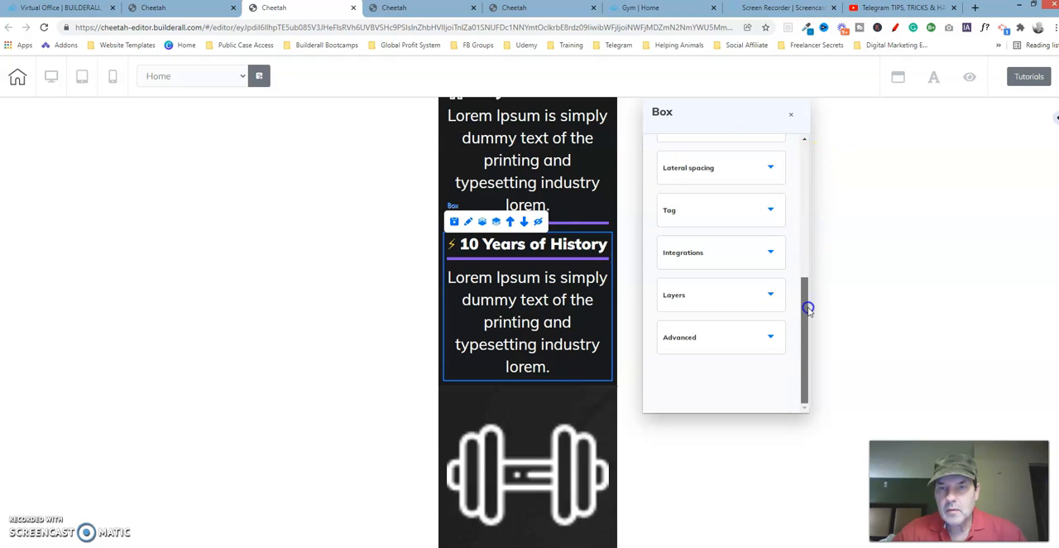
left_click(750, 166)
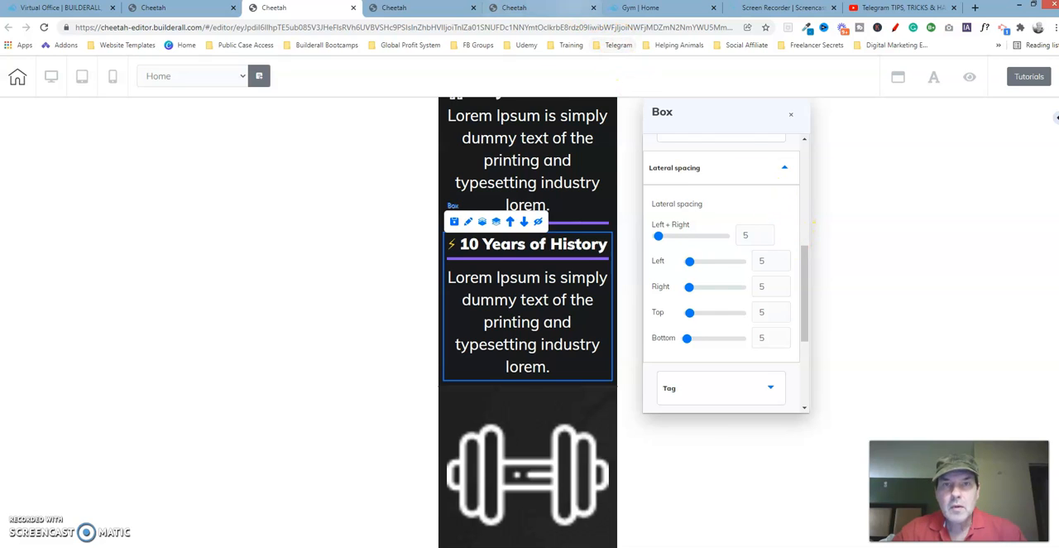
Step: Recheck the Full Gym box's lateral spacing on the reference page and set the 10 Years of History box's top spacing to 30
left_click(547, 8)
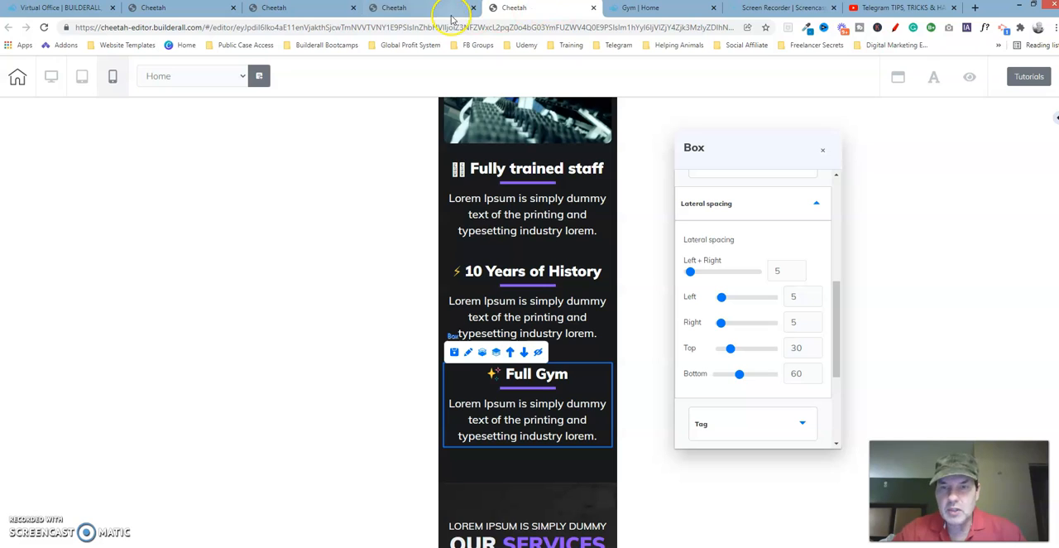
left_click(302, 9)
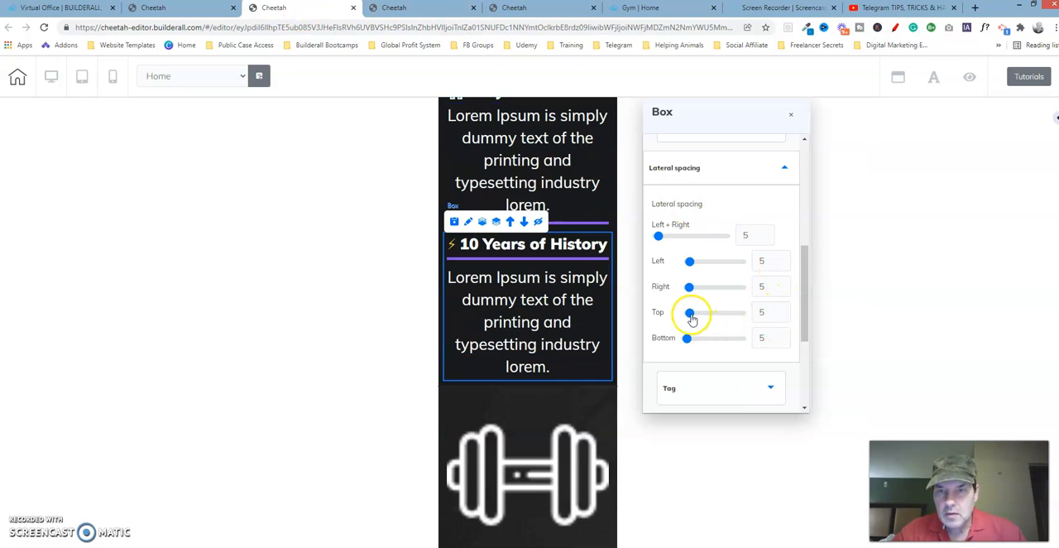
left_click_drag(691, 316, 701, 313)
left_click(765, 313)
left_click(783, 311)
double_click(784, 315)
double_click(783, 315)
left_click(783, 315)
left_click(783, 316)
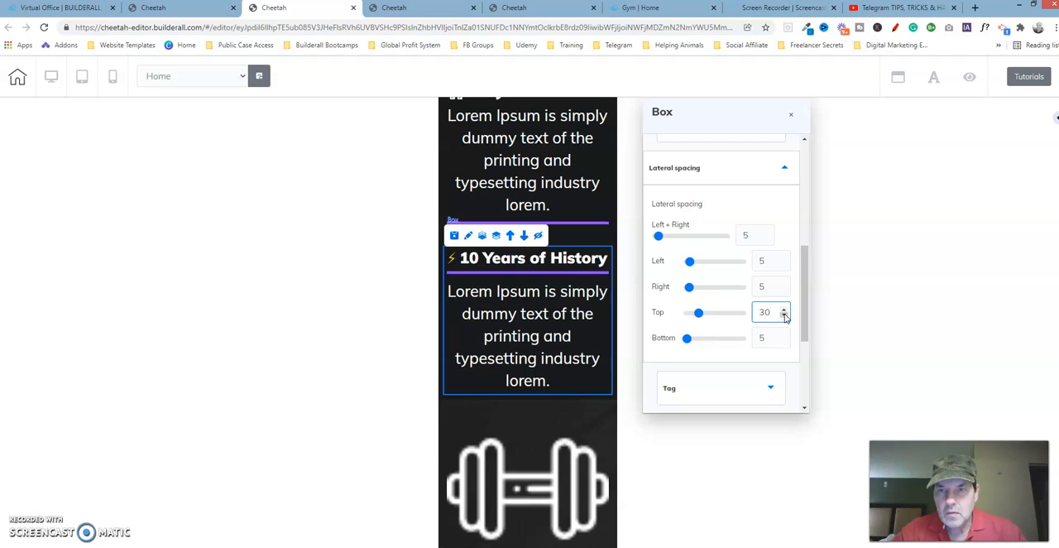
Step: Set the bottom spacing of the 10 Years of History box to 60 and close its settings
left_click_drag(687, 338, 709, 337)
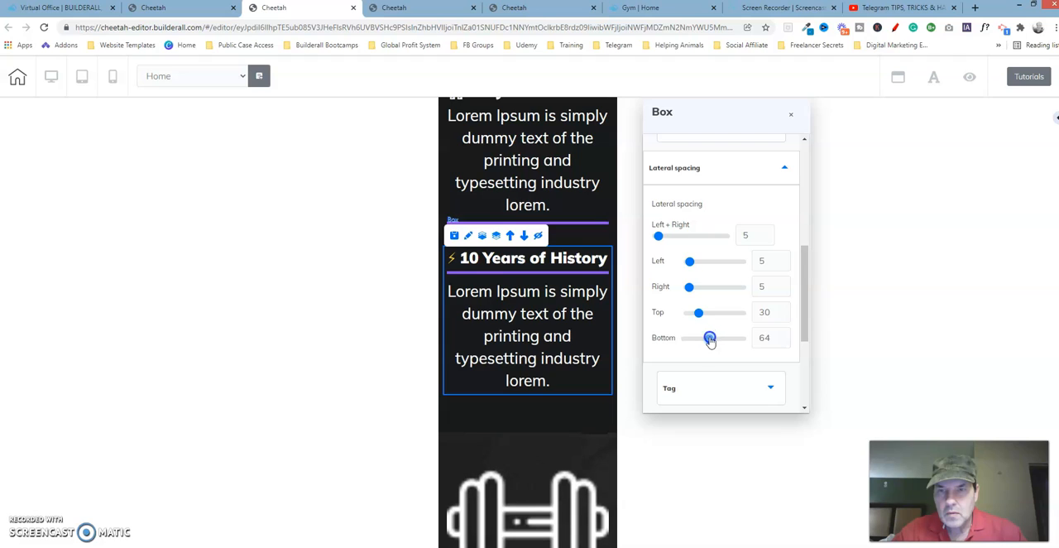
left_click(785, 341)
left_click(784, 340)
left_click(784, 341)
left_click(785, 340)
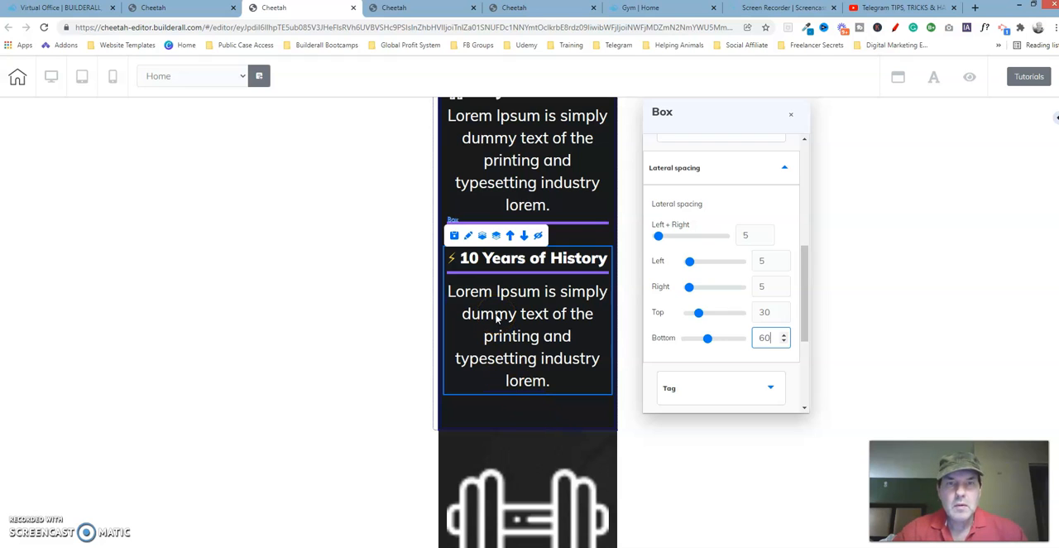
left_click(792, 114)
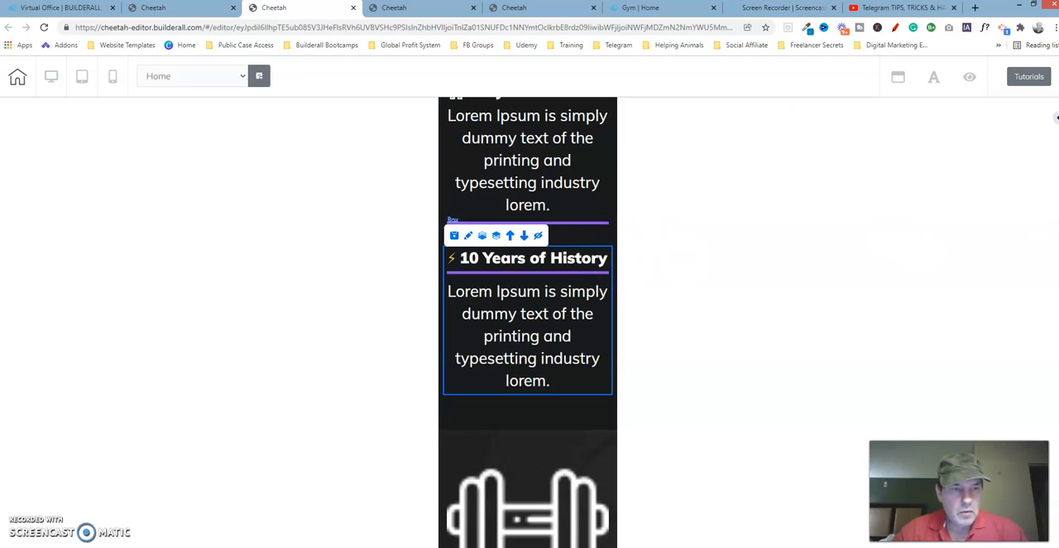
Step: Review the edited page's mobile layout from the Full Gym block through the service items to the OUR SERVICES heading and back
scroll(528, 322, "up", 3)
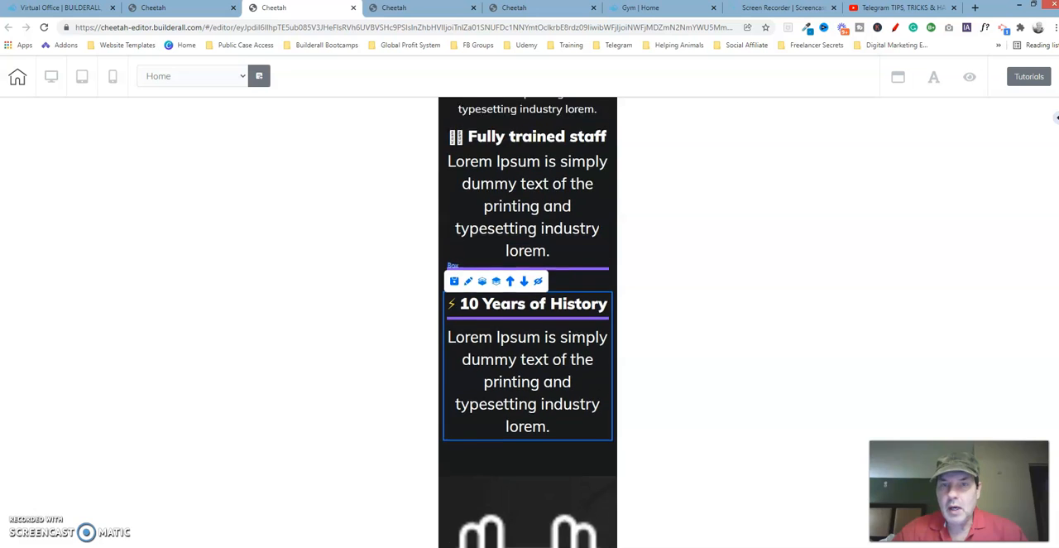
scroll(528, 322, "down", 3)
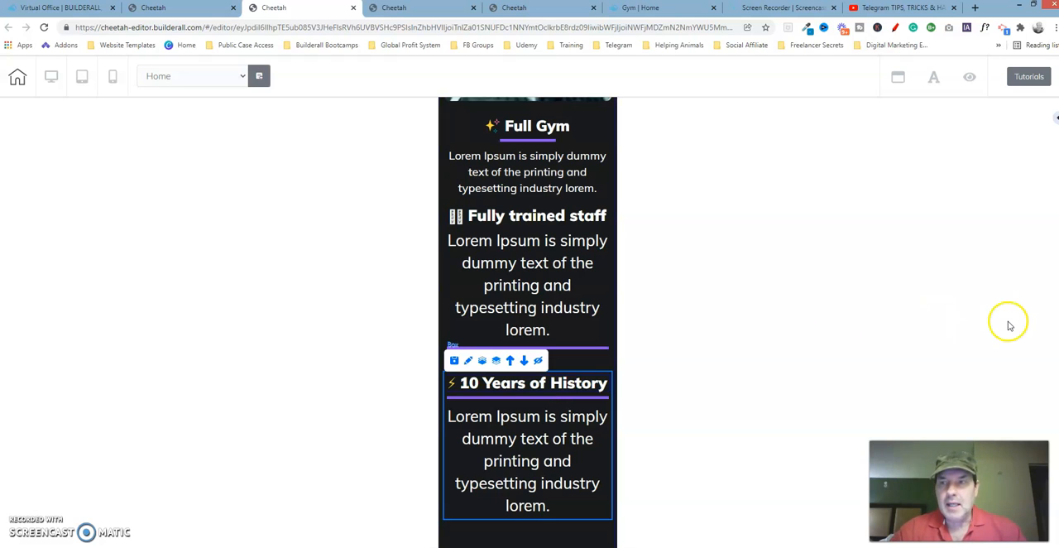
scroll(527, 323, "down", 4)
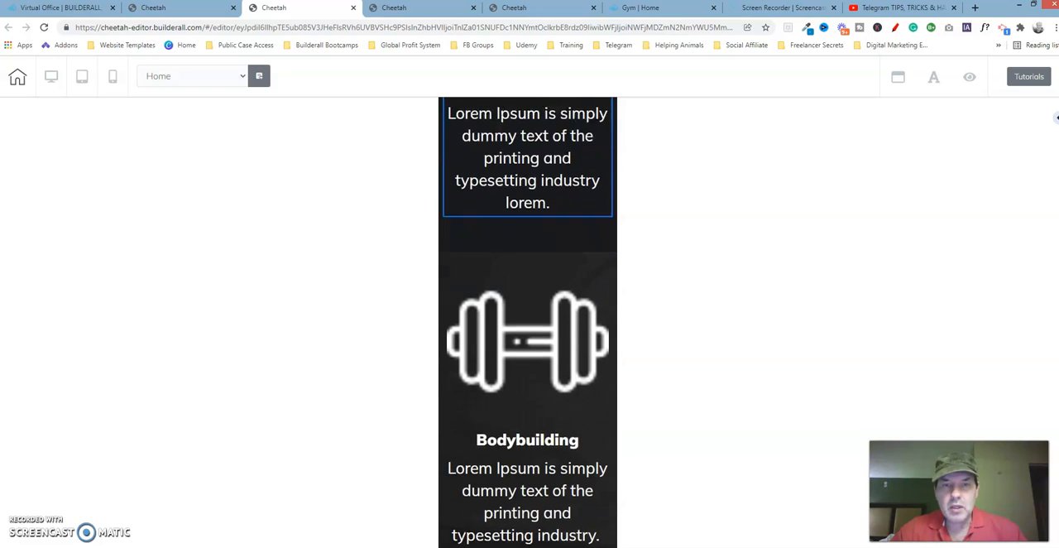
scroll(528, 323, "down", 1)
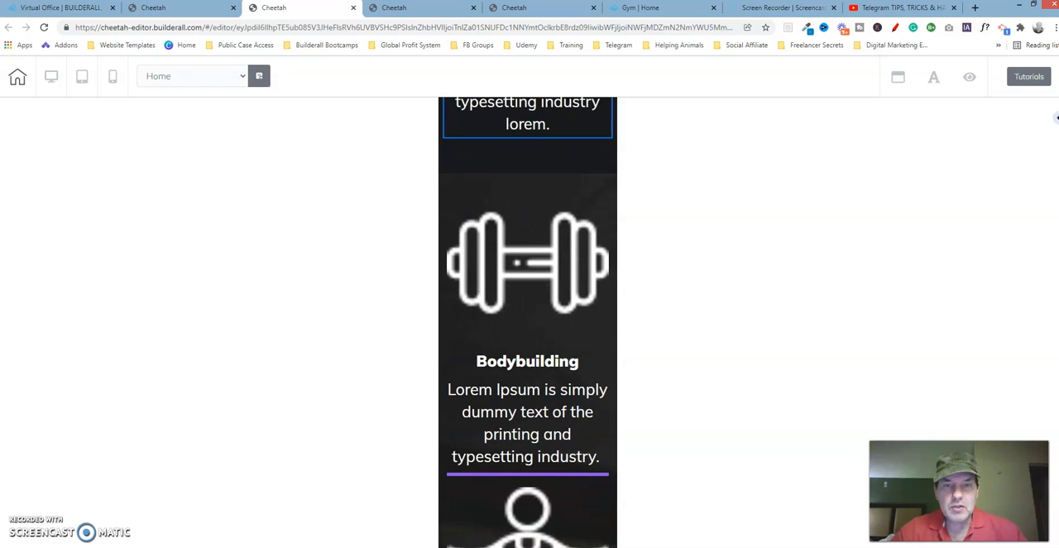
scroll(528, 323, "down", 9)
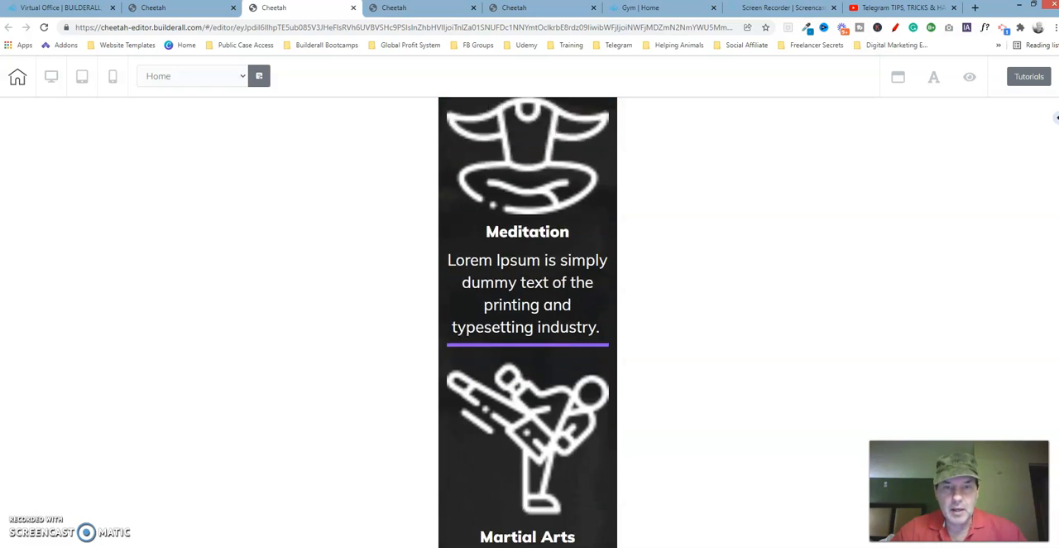
scroll(528, 323, "down", 12)
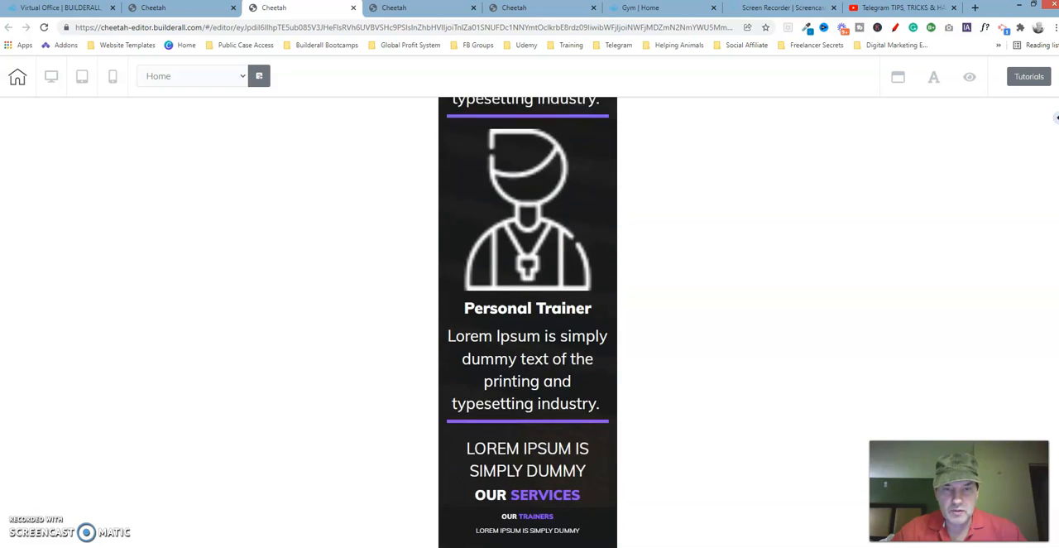
scroll(528, 323, "up", 10)
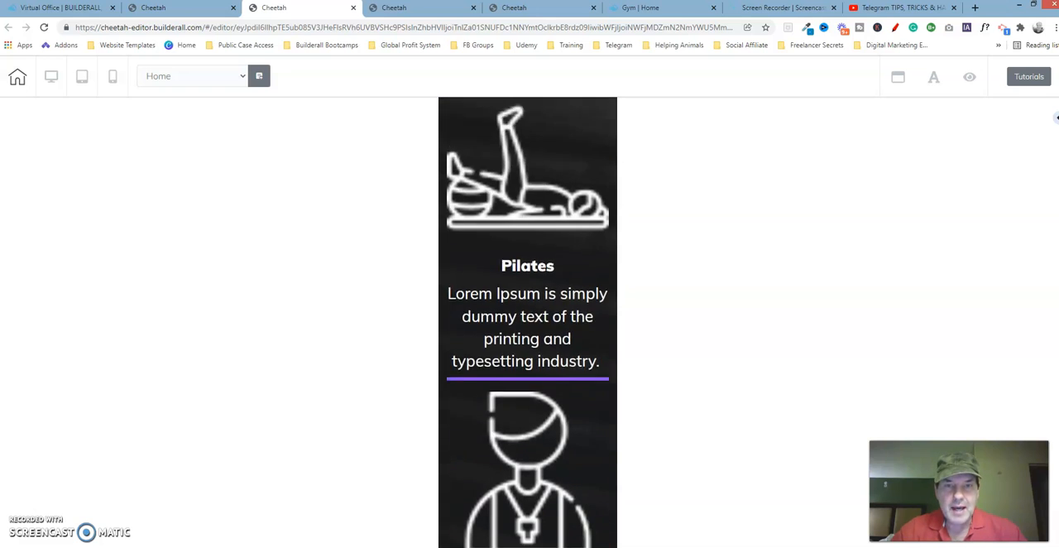
scroll(528, 322, "up", 2)
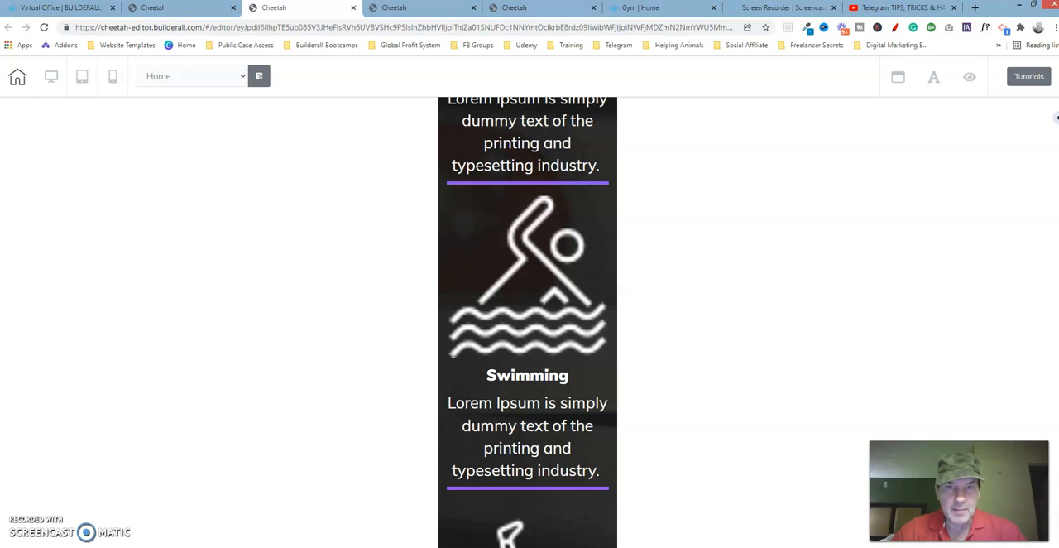
scroll(528, 323, "up", 9)
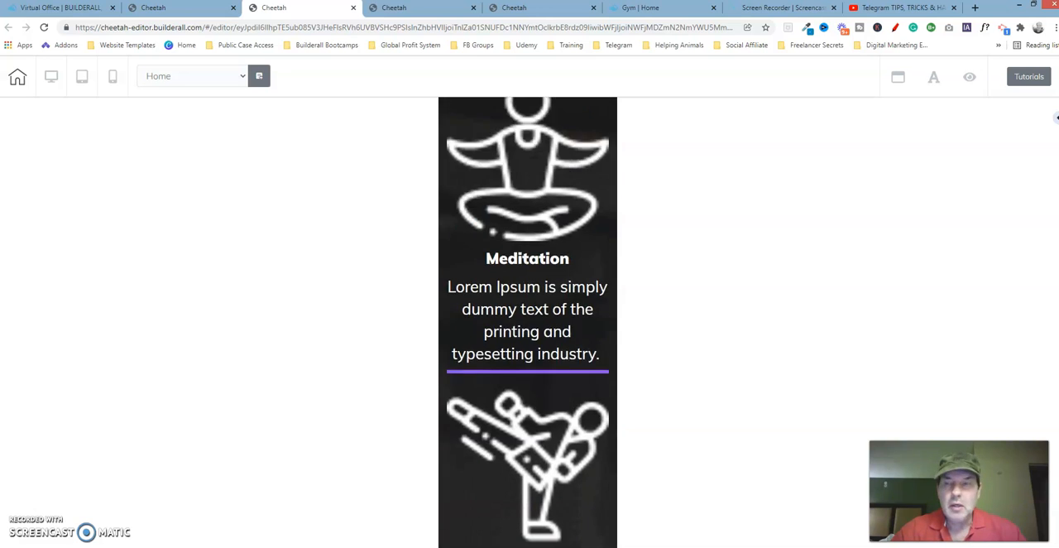
scroll(528, 323, "up", 6)
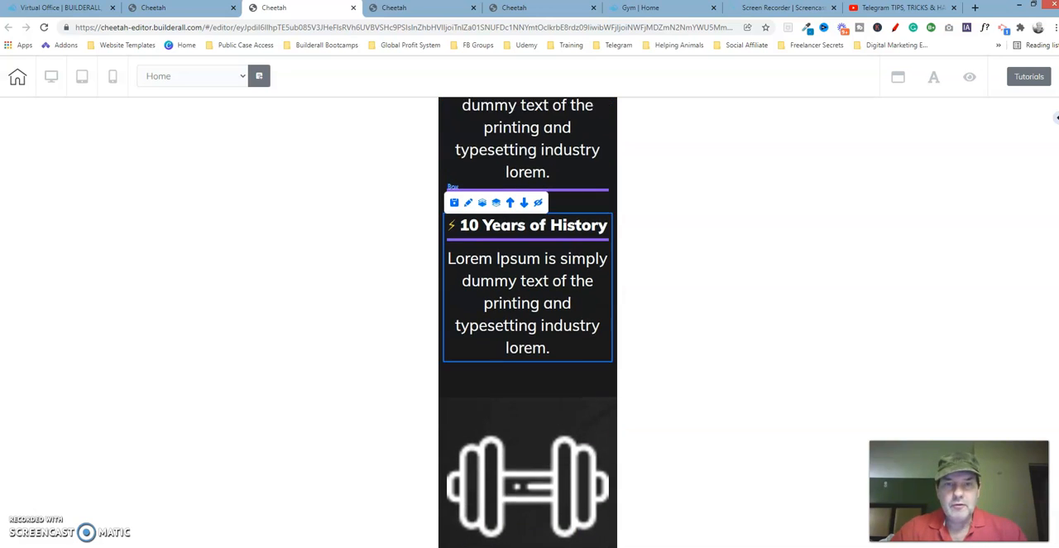
scroll(528, 323, "up", 1)
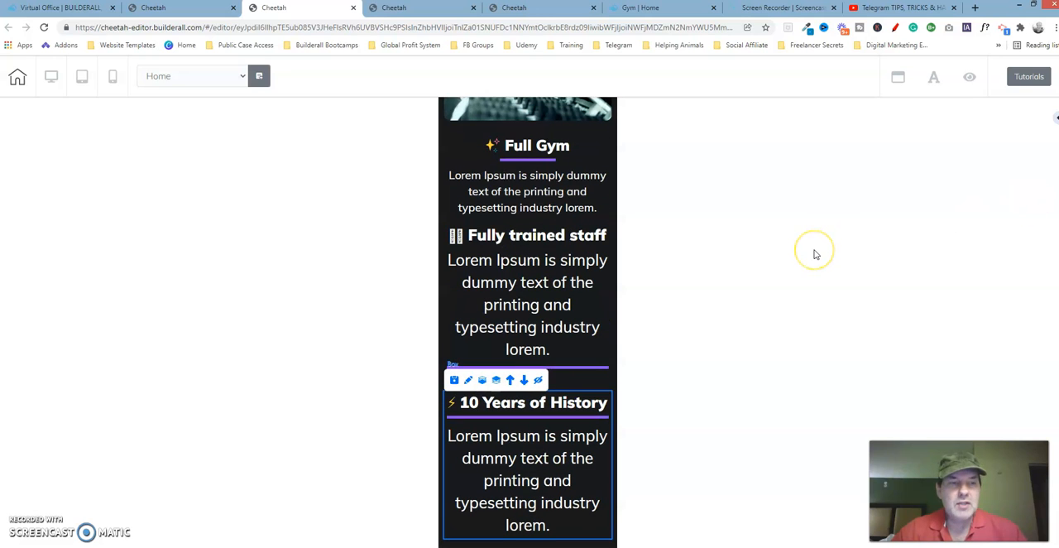